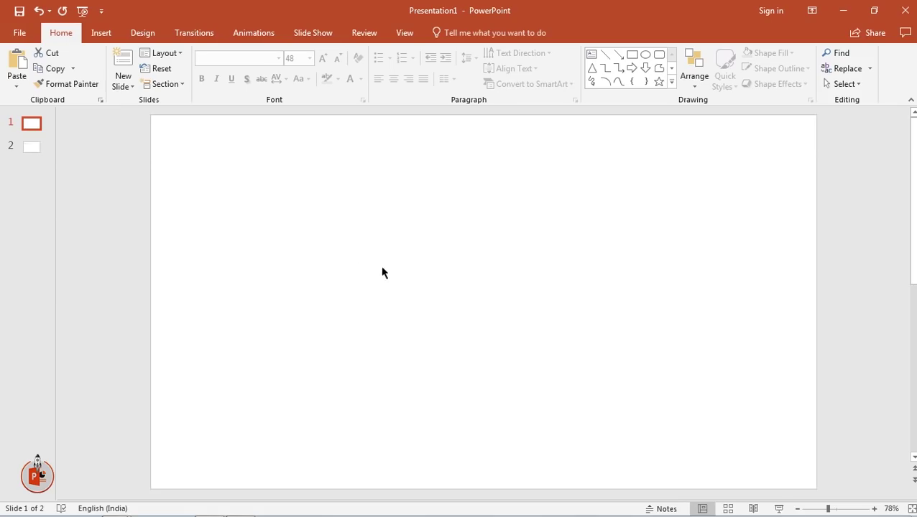
Turn on the ruler and drawing guides from the View tab.
left_click(404, 36)
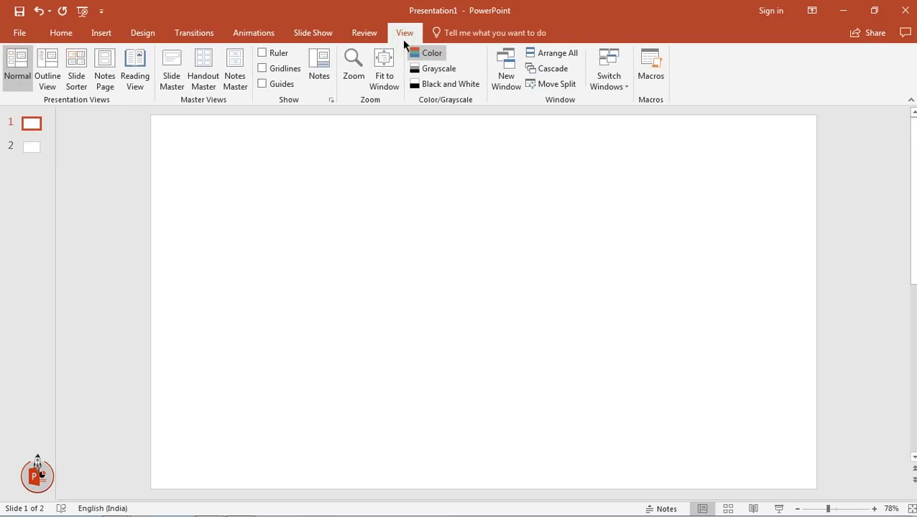
left_click(261, 53)
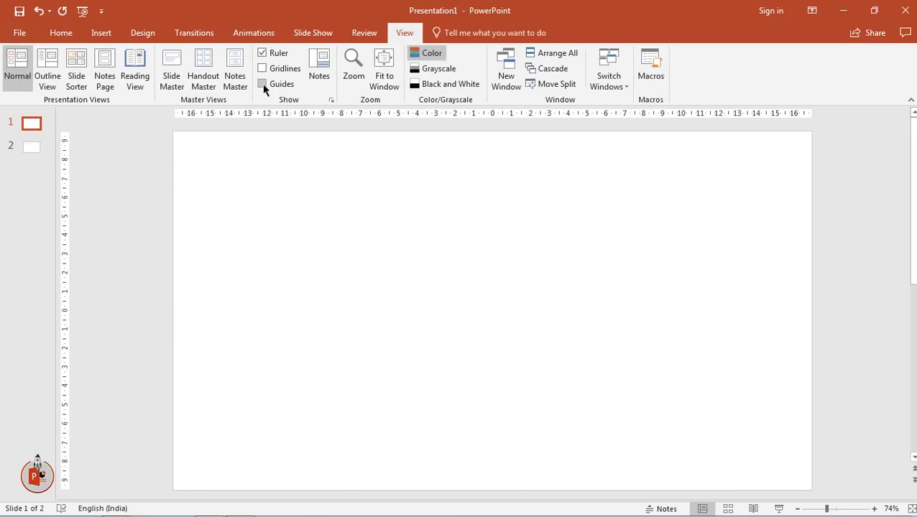
left_click(261, 84)
Place horizontal guides at 3.00, about 2.10 and about 1.00.
left_click_drag(183, 309, 173, 367)
left_click_drag(173, 367, 171, 367)
right_click(190, 367)
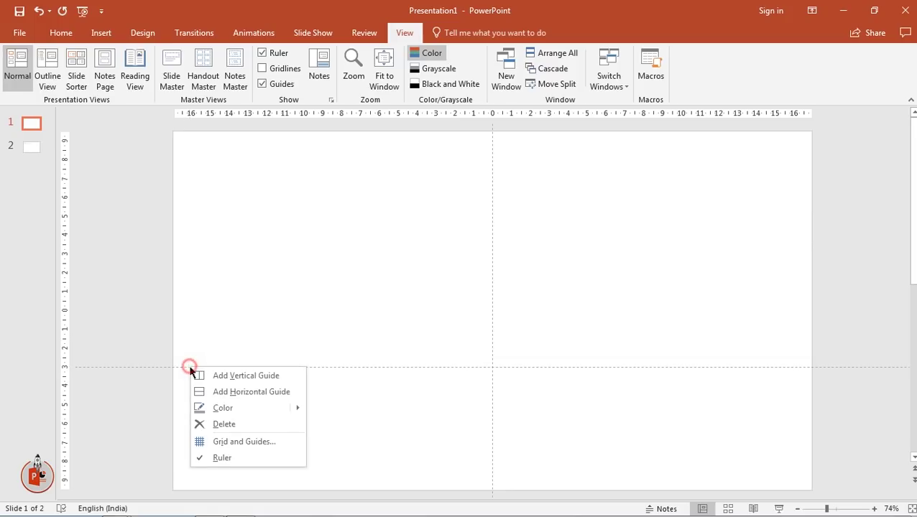
left_click(230, 394)
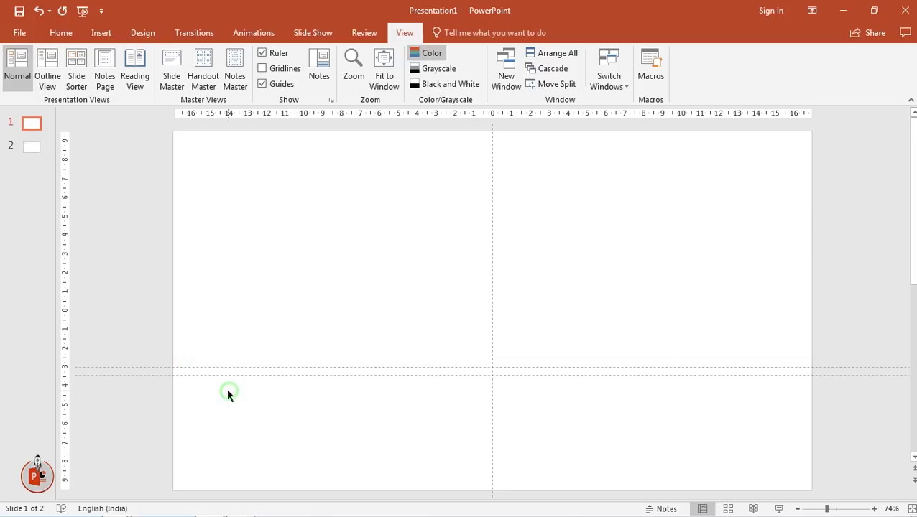
left_click_drag(205, 375, 206, 348)
right_click(206, 349)
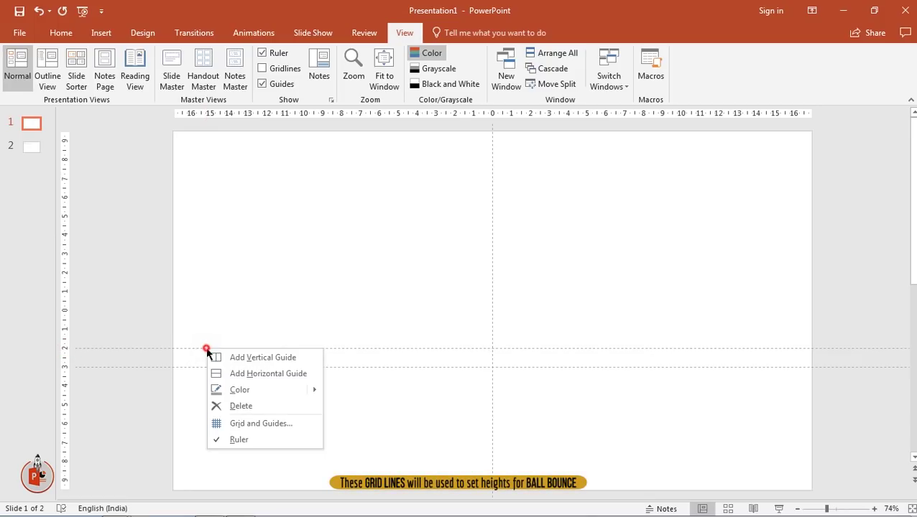
left_click(234, 374)
left_click_drag(205, 358, 202, 330)
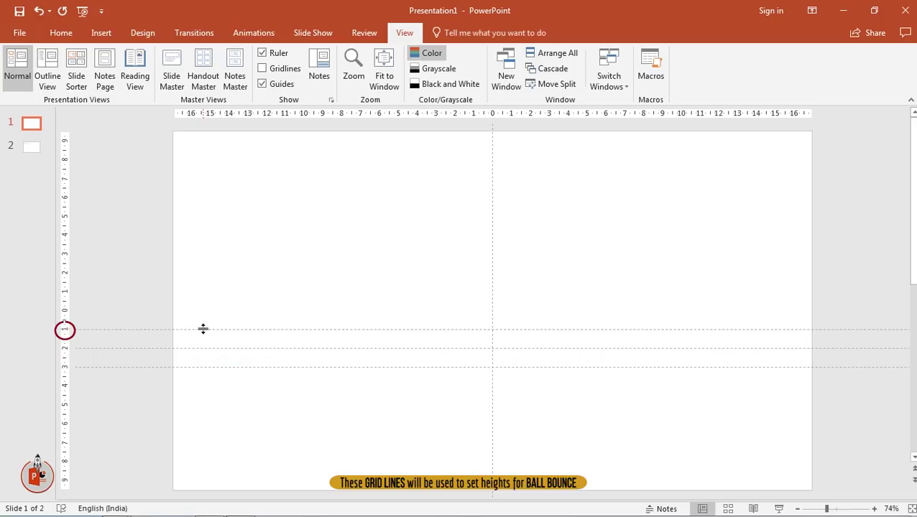
Add two higher horizontal guides, the topmost near 5.00.
right_click(202, 329)
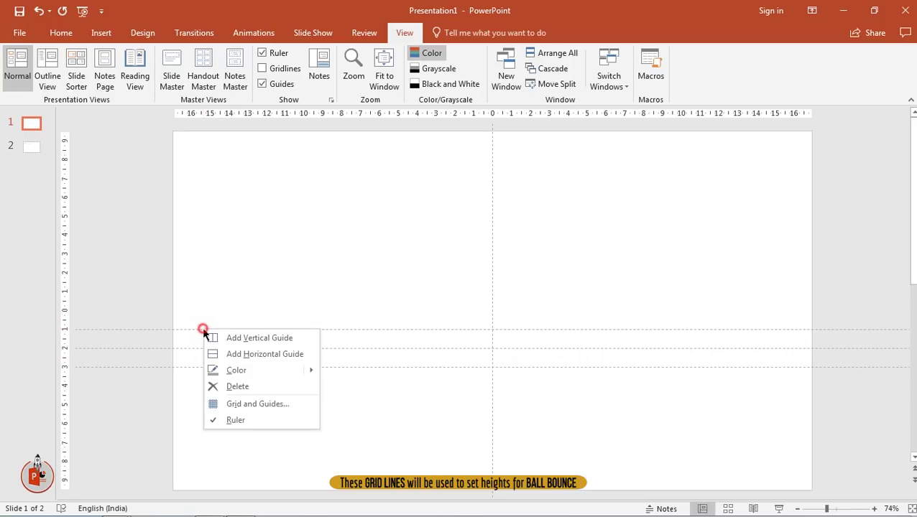
left_click(232, 353)
mouse_move(206, 339)
left_mouse_down()
mouse_move(206, 291)
mouse_move(197, 293)
left_mouse_up()
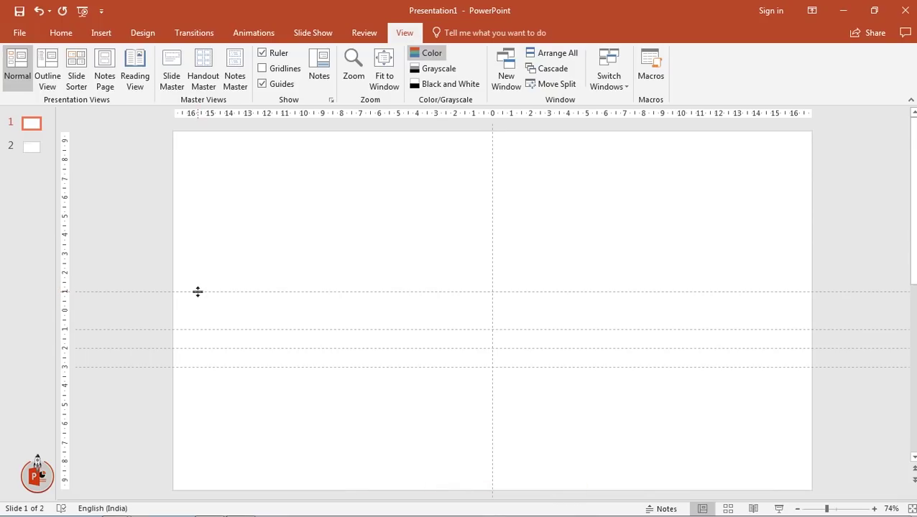
right_click(198, 292)
left_click(225, 317)
left_click_drag(210, 301, 206, 217)
Fill slide 1's background with a solid orange chosen under More Colors.
right_click(320, 229)
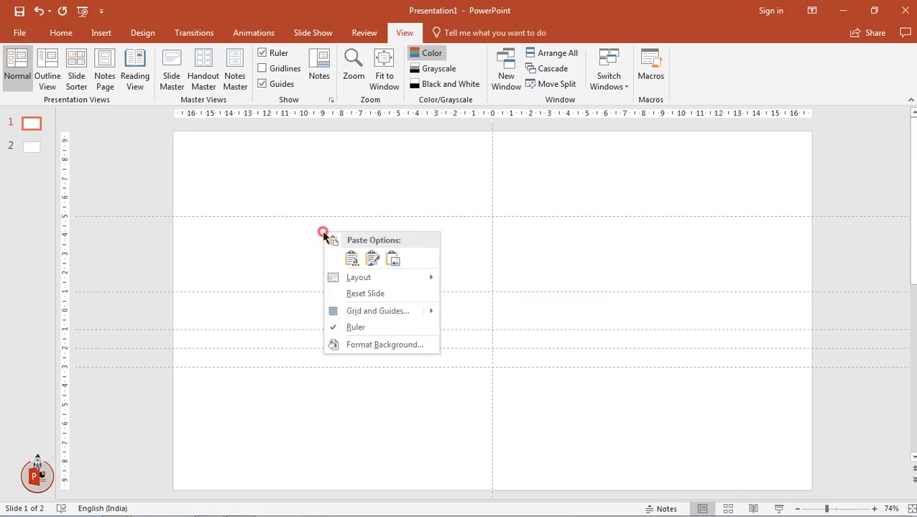
left_click(373, 346)
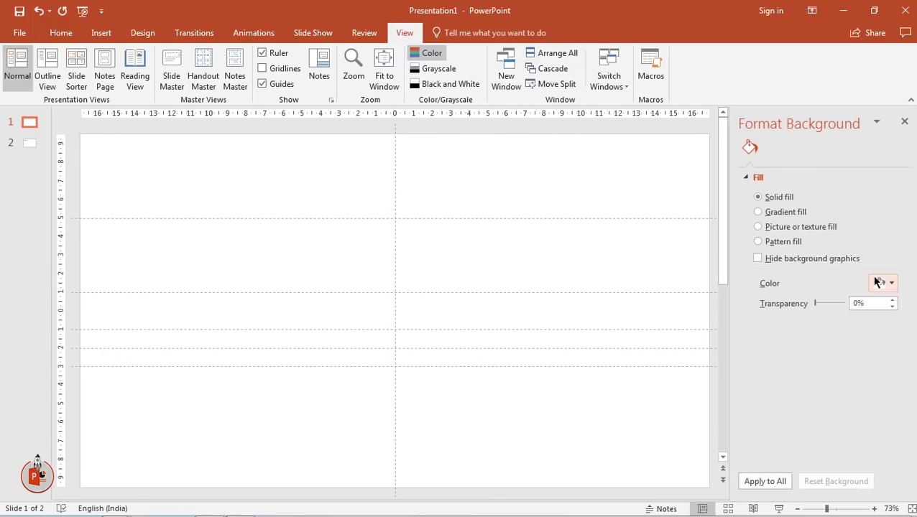
left_click(884, 283)
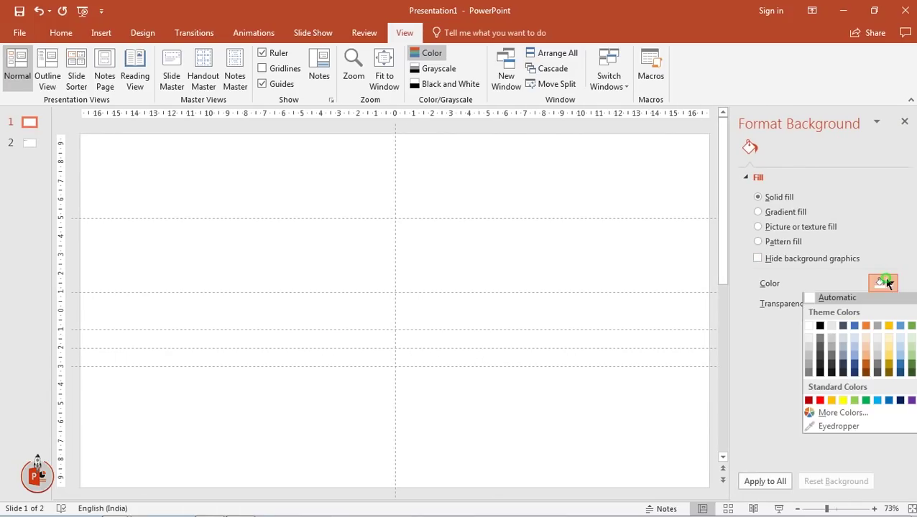
left_click(838, 413)
left_click(410, 268)
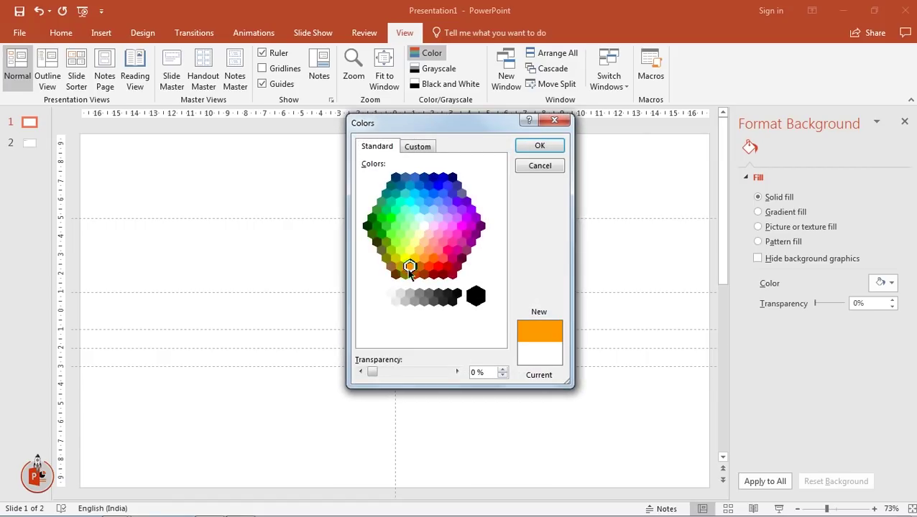
left_click(538, 150)
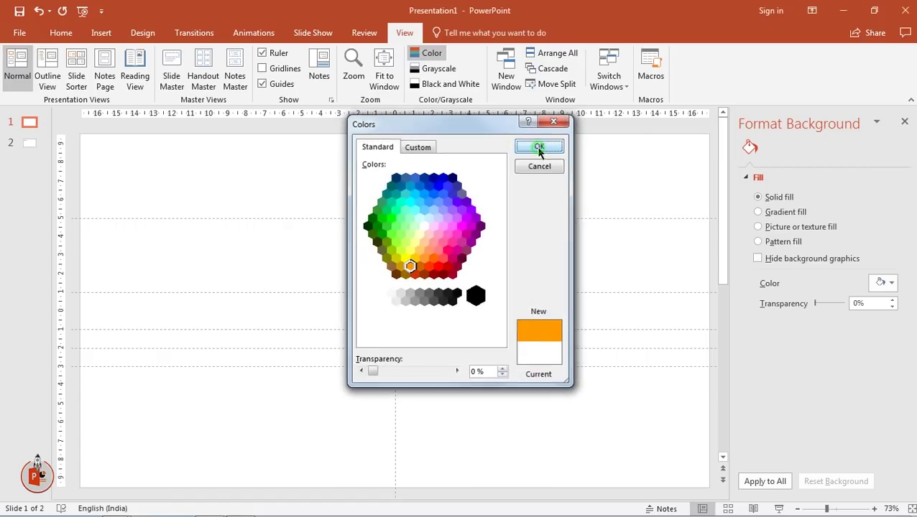
left_click(903, 124)
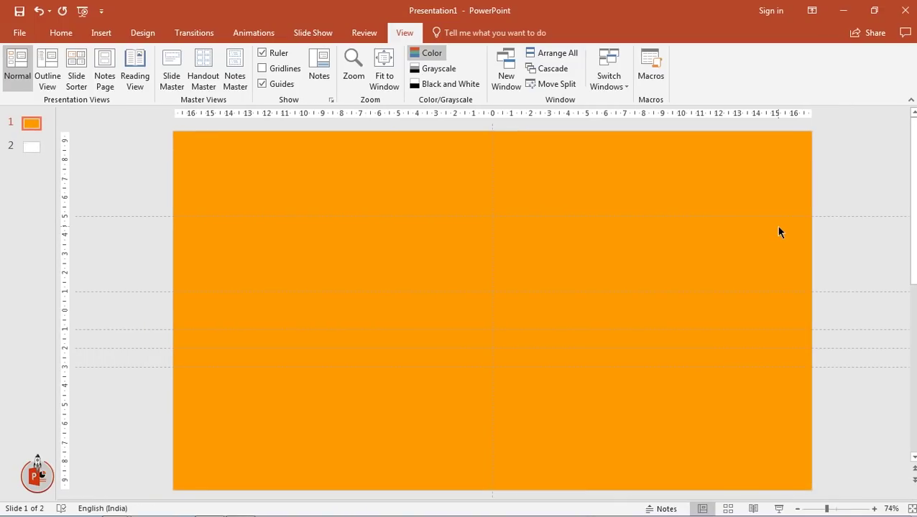
left_click(101, 33)
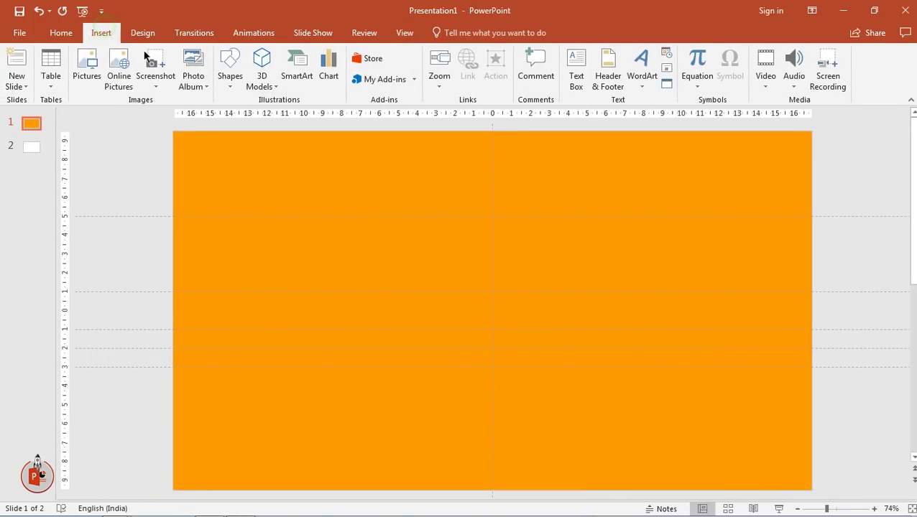
Draw a circle centred horizontally on the slide, with no outline and Dark Red fill.
left_click(230, 78)
left_click(278, 116)
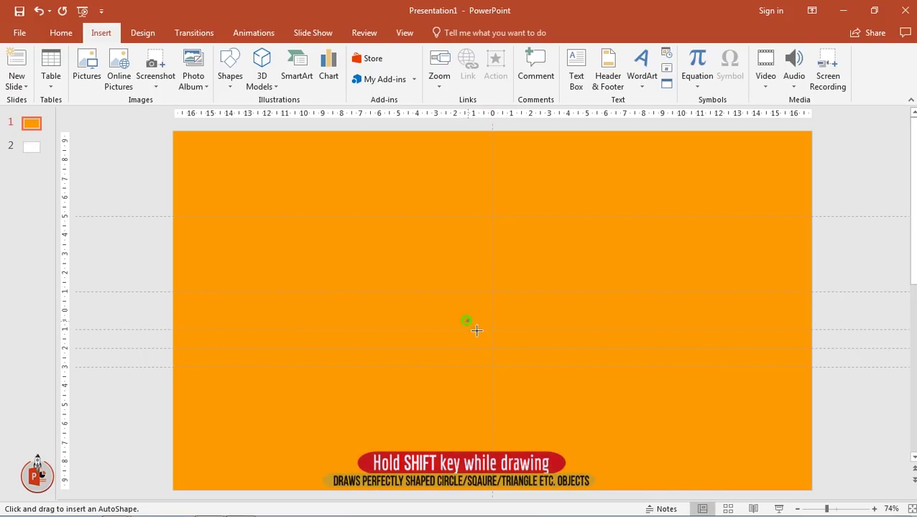
left_click_drag(466, 320, 520, 369)
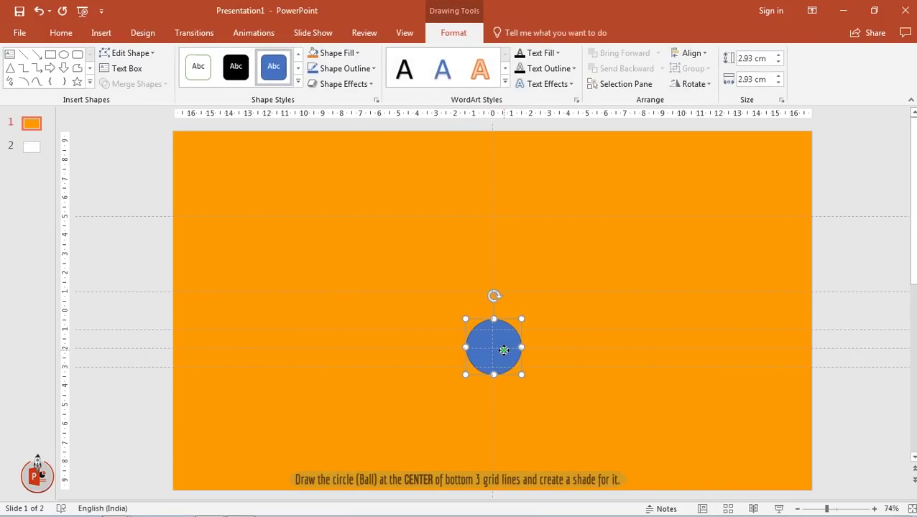
left_click(692, 54)
left_click(701, 87)
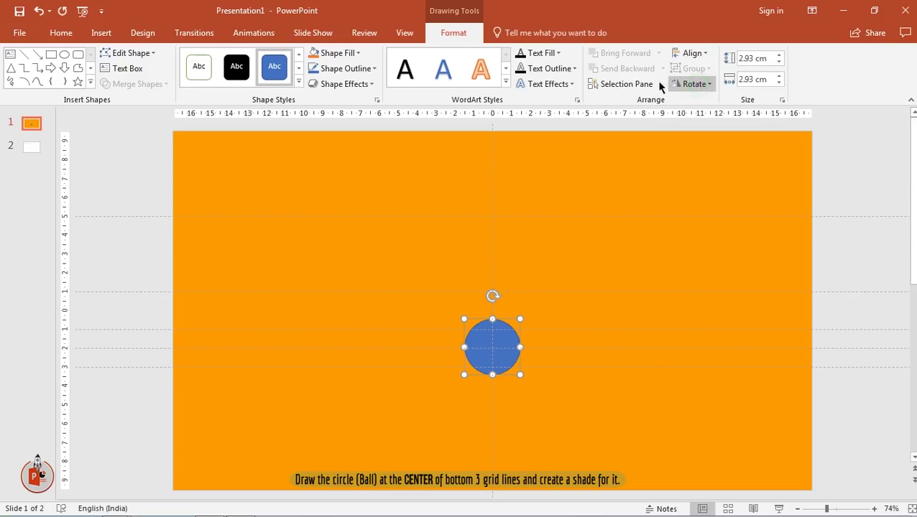
left_click(342, 69)
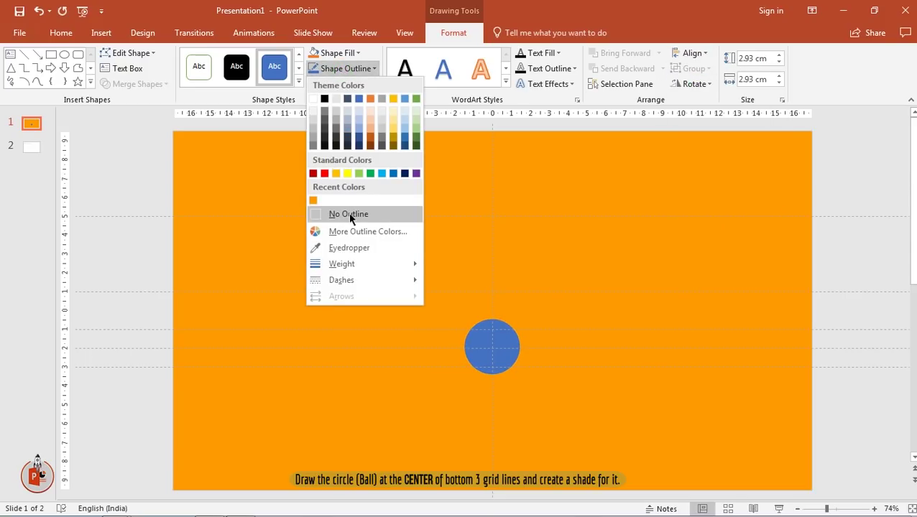
left_click(351, 215)
left_click(344, 53)
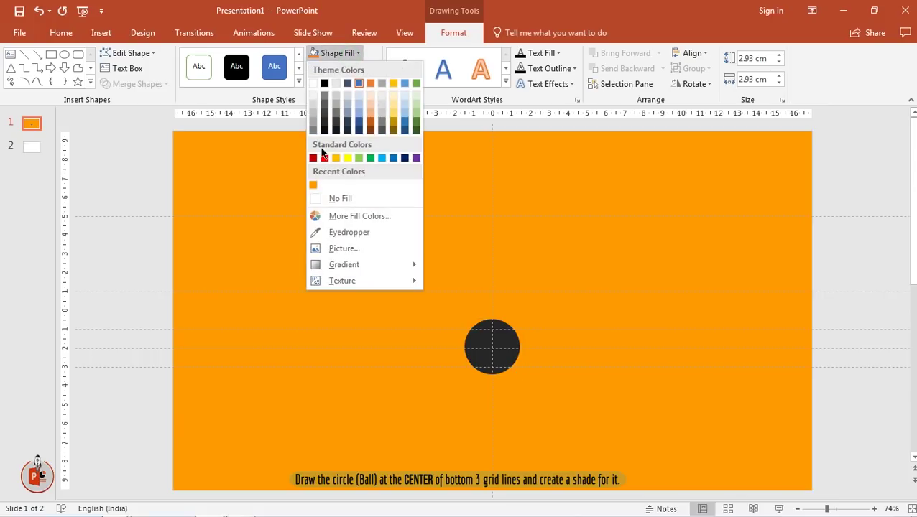
left_click(313, 158)
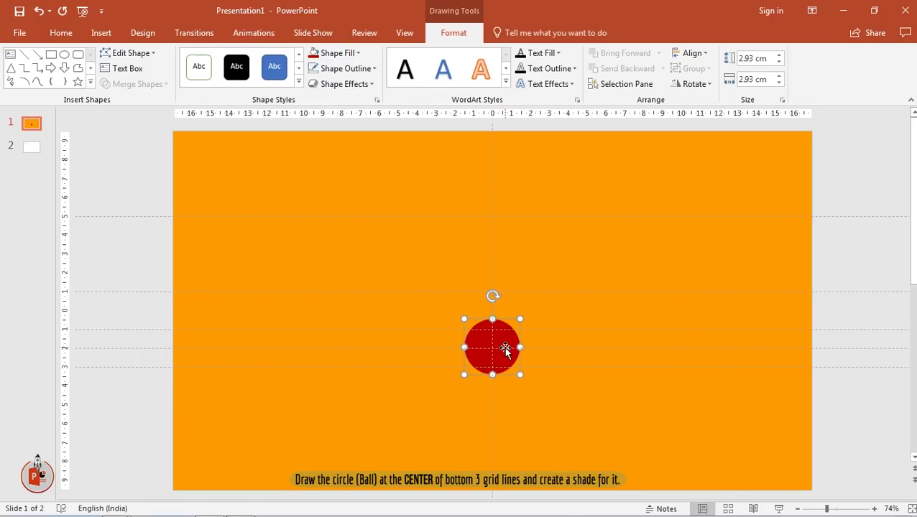
scroll(505, 350, "up", 5, "ctrl")
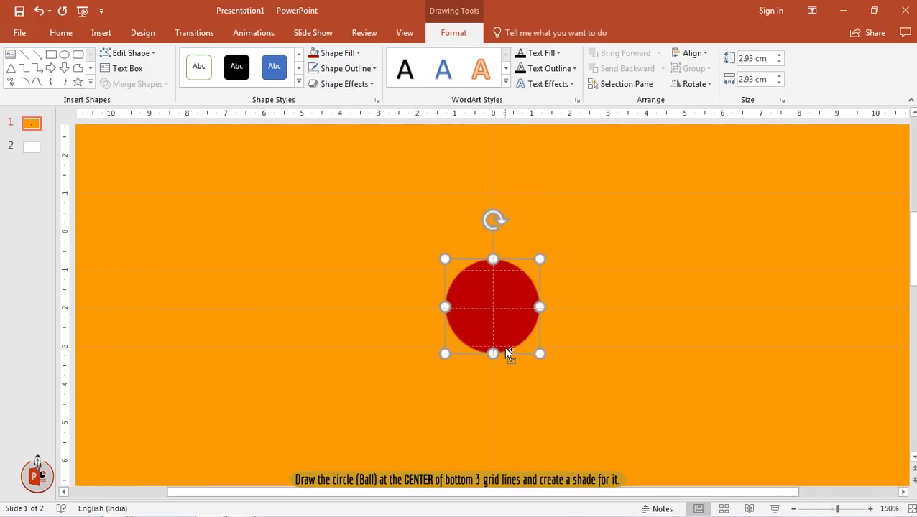
left_click(377, 229)
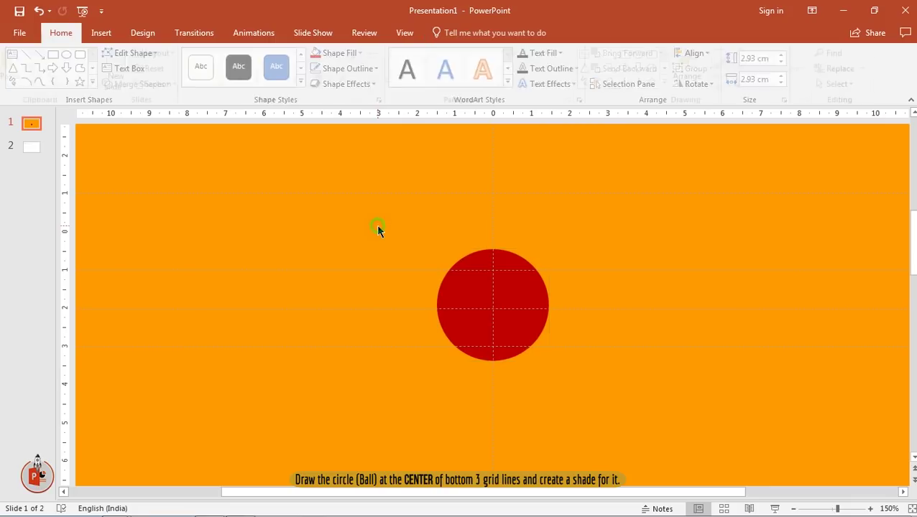
Draw a flat 2.93 cm wide oval under the ball with no outline.
left_click(101, 33)
left_click(230, 85)
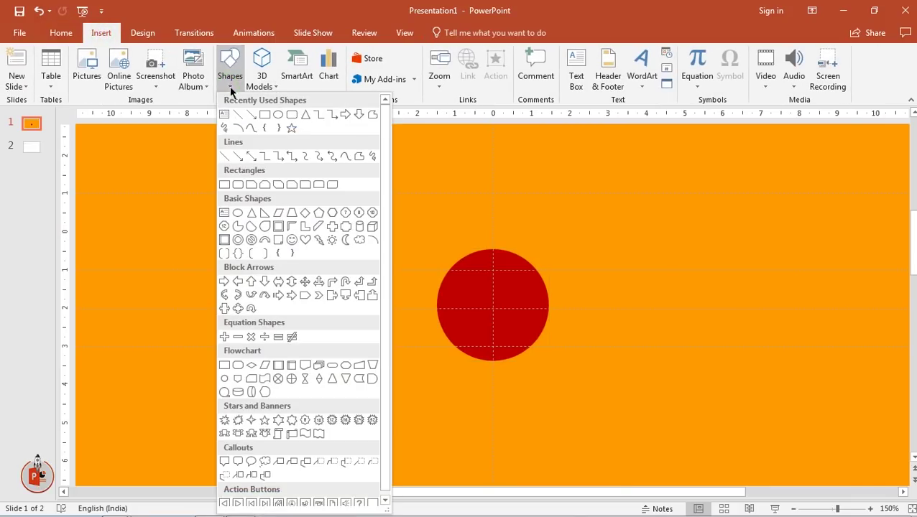
left_click(278, 116)
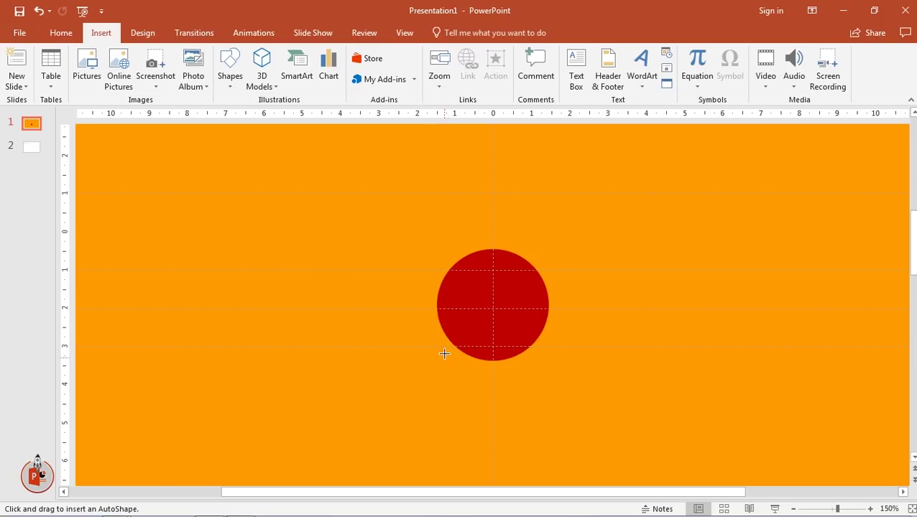
left_click_drag(444, 354, 550, 373)
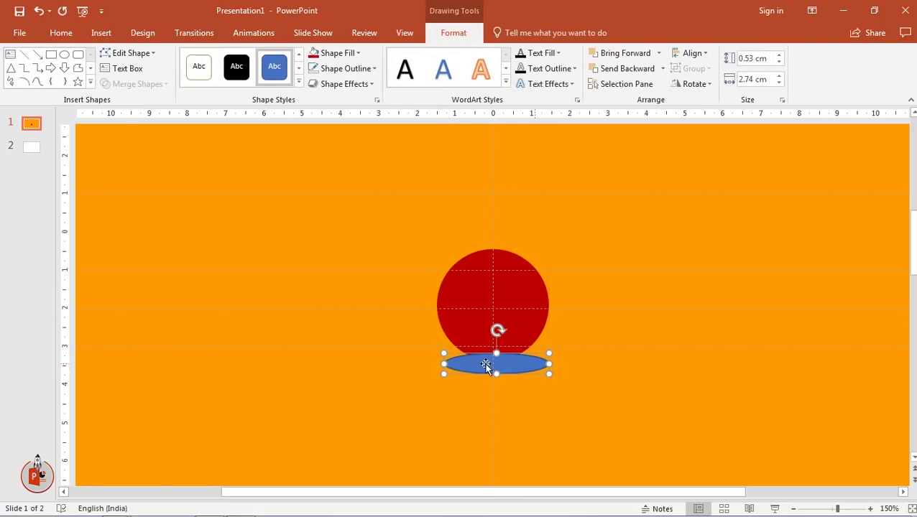
left_click_drag(444, 363, 437, 364)
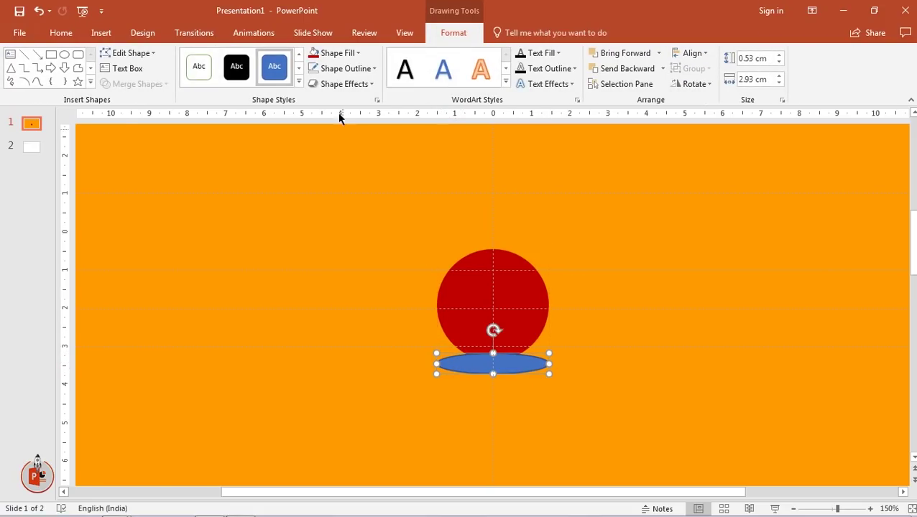
left_click(352, 69)
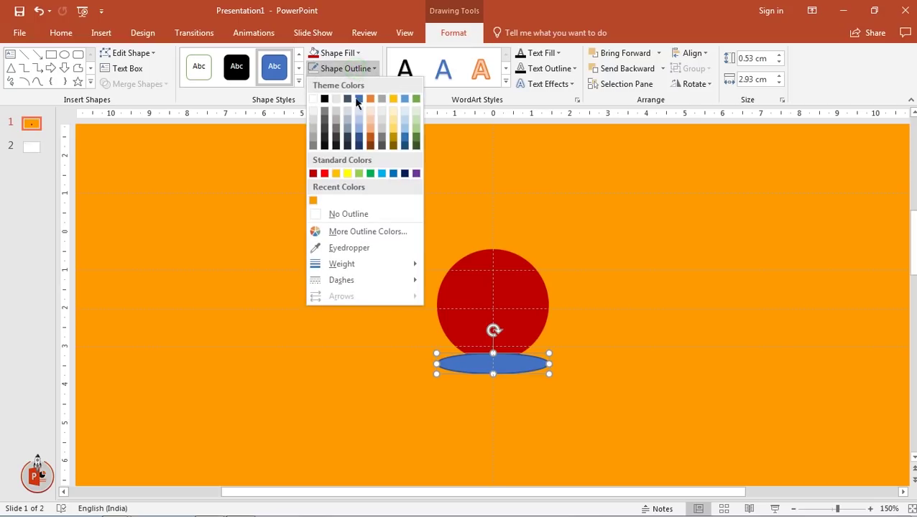
left_click(348, 215)
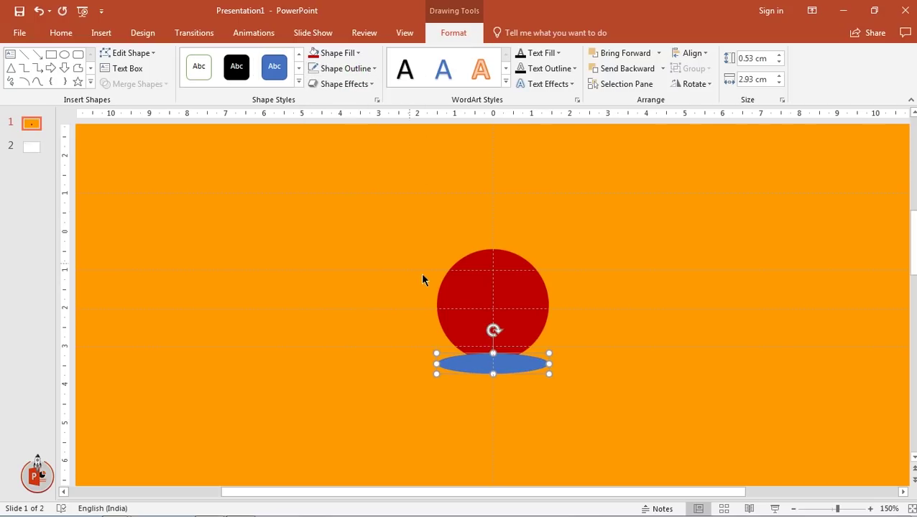
Give the oval a Path gradient fill and delete the extra gradient stops.
right_click(511, 363)
left_click(552, 352)
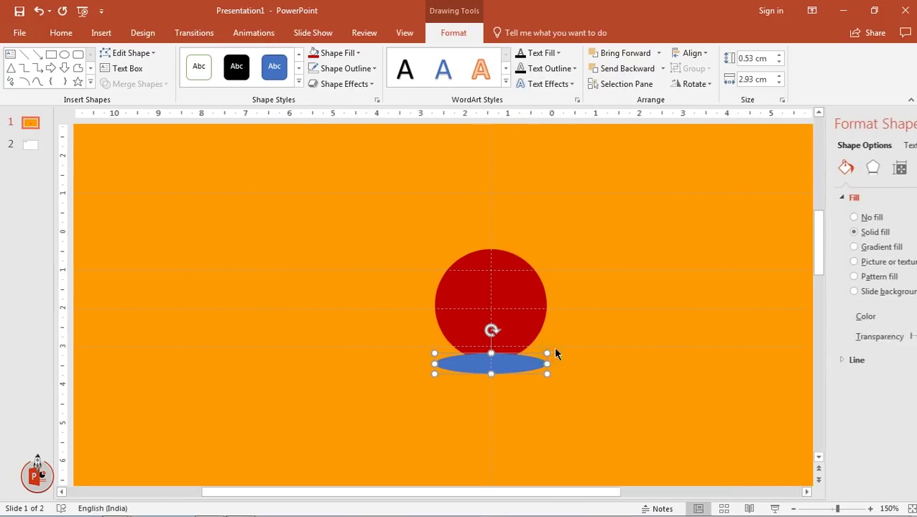
left_click(782, 248)
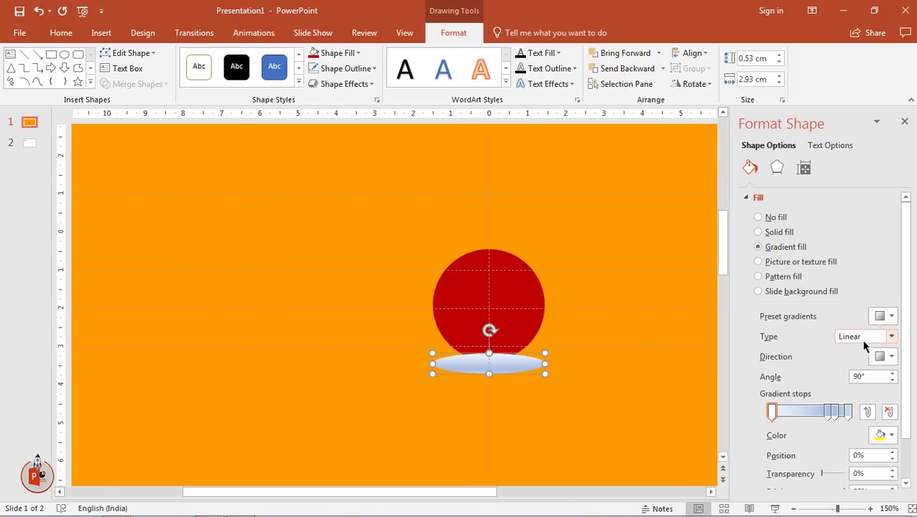
left_click(891, 336)
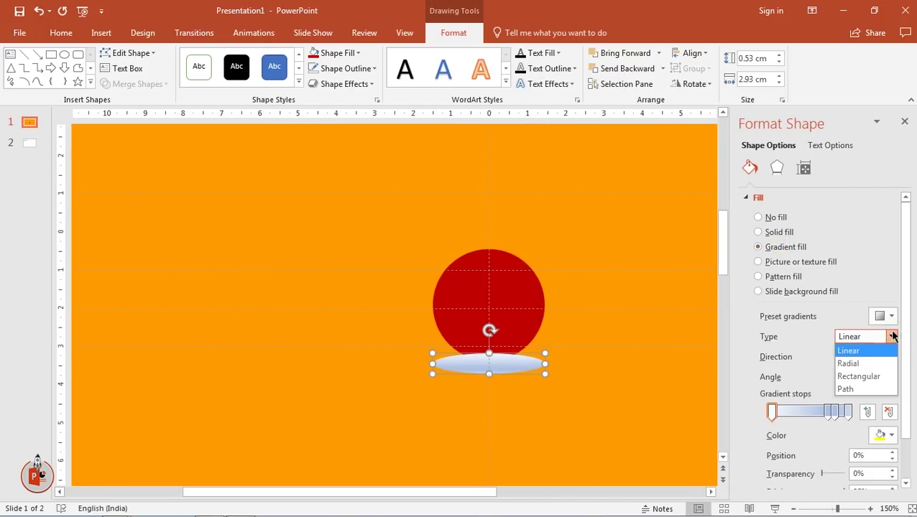
left_click(849, 389)
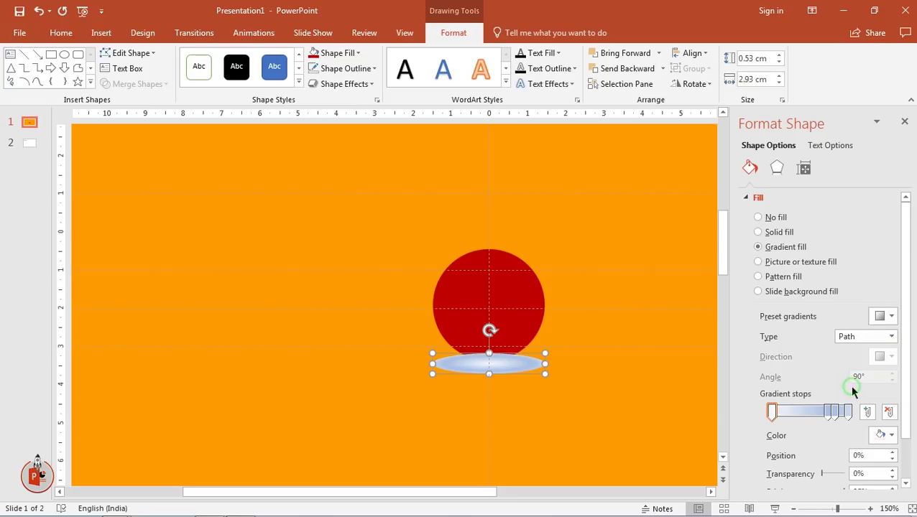
left_click(850, 411)
left_click(889, 412)
left_click(838, 413)
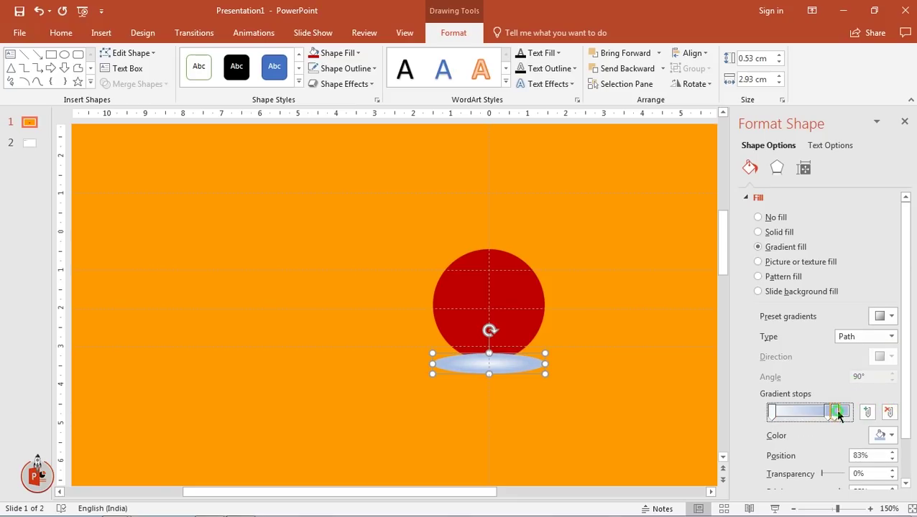
left_click(887, 411)
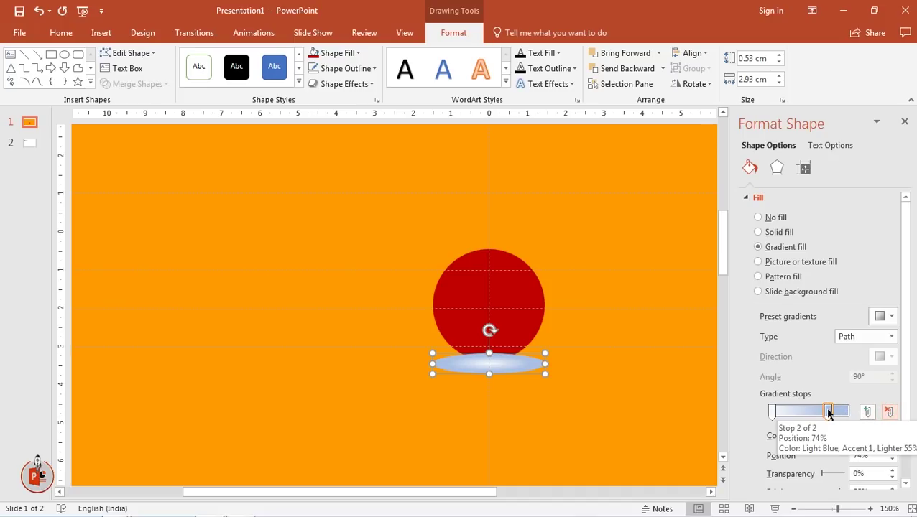
Colour the first gradient stop a deep dark red via More Colors.
left_click(772, 411)
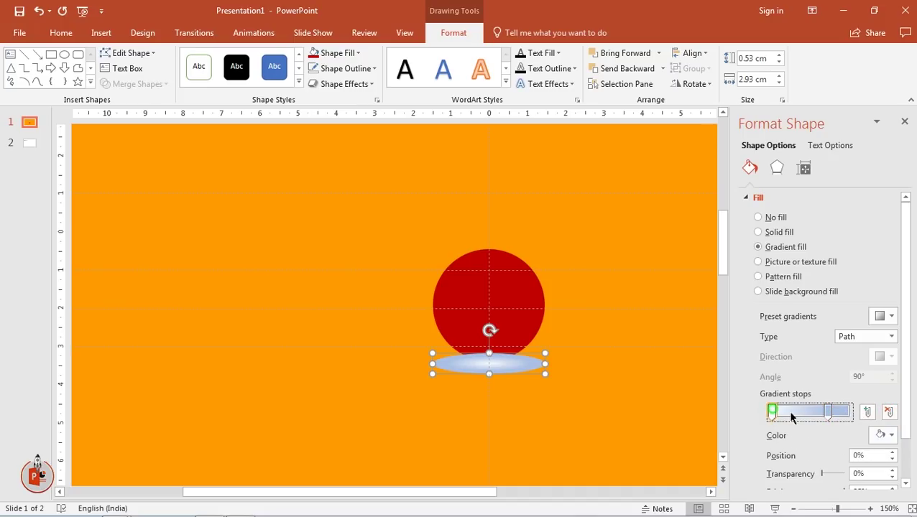
left_click(881, 436)
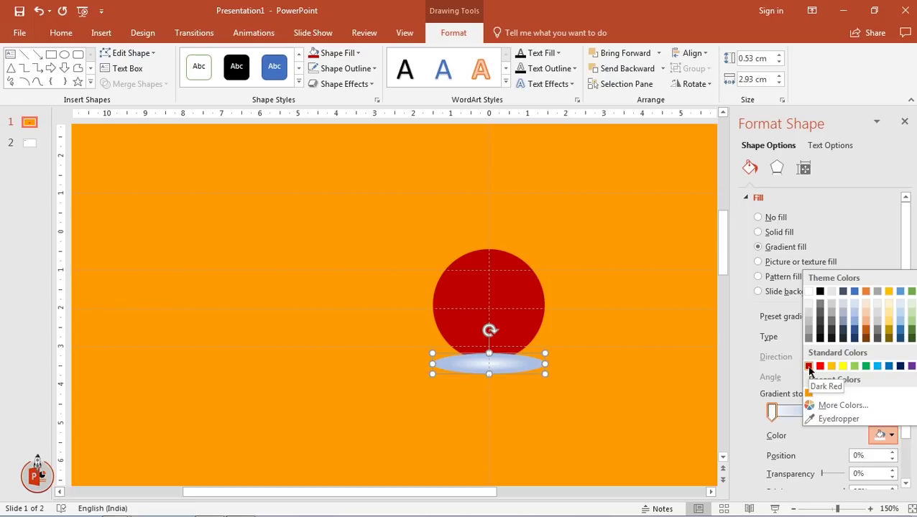
left_click(808, 368)
left_click(886, 437)
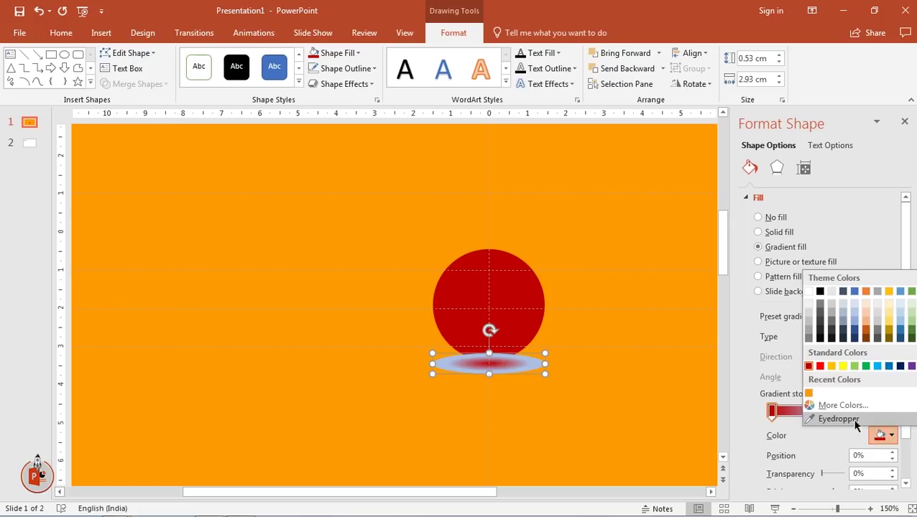
left_click(841, 406)
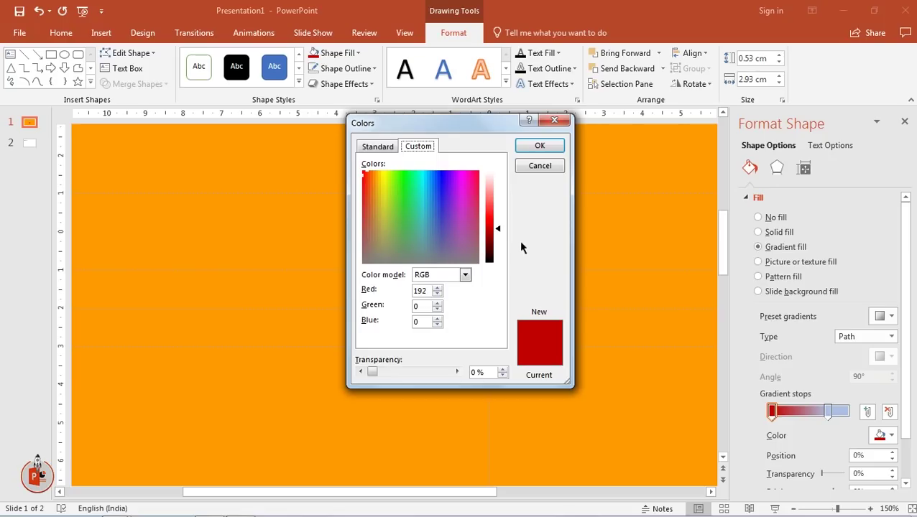
left_click_drag(497, 229, 500, 246)
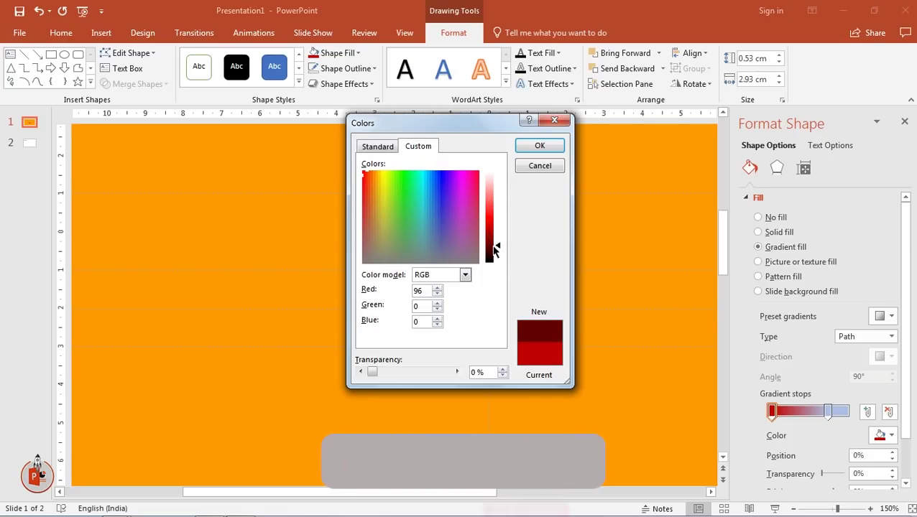
left_click(539, 146)
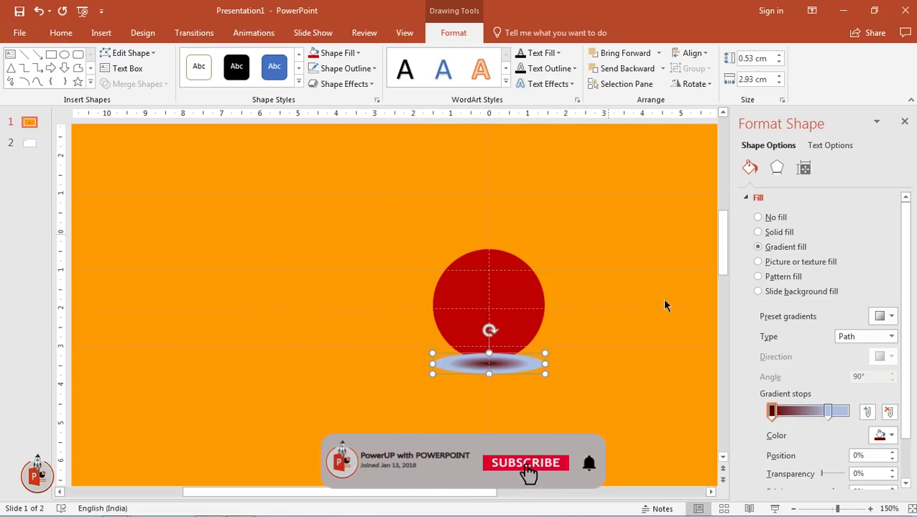
Eyedrop the orange background into the last stop, moving stops to 100% and 11%.
left_click(828, 411)
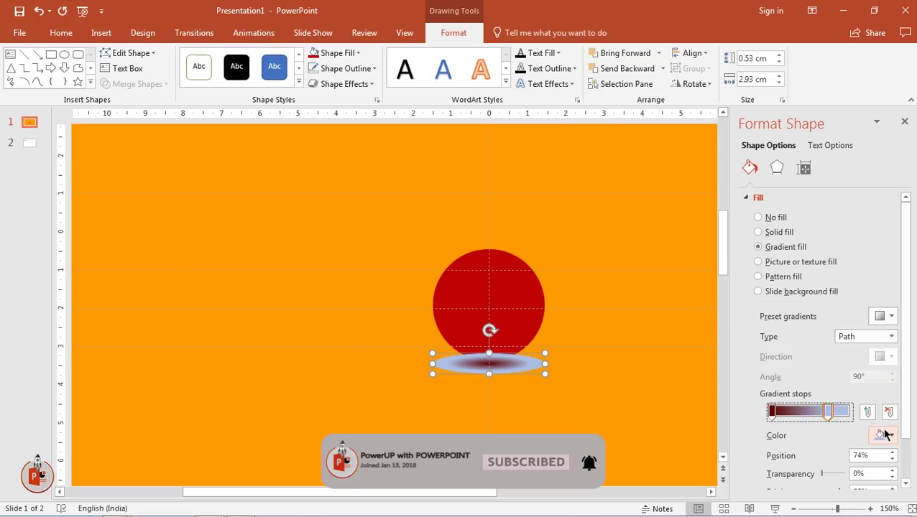
left_click(885, 436)
left_click(837, 419)
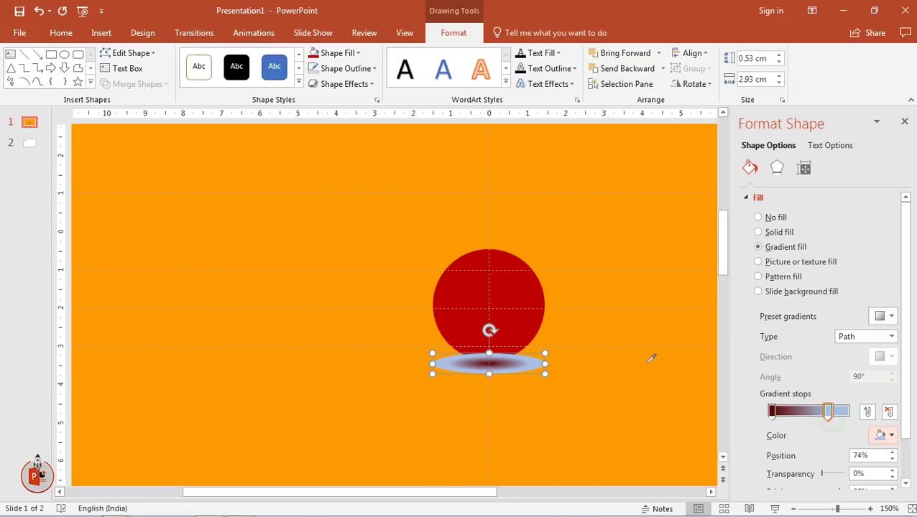
left_click(623, 358)
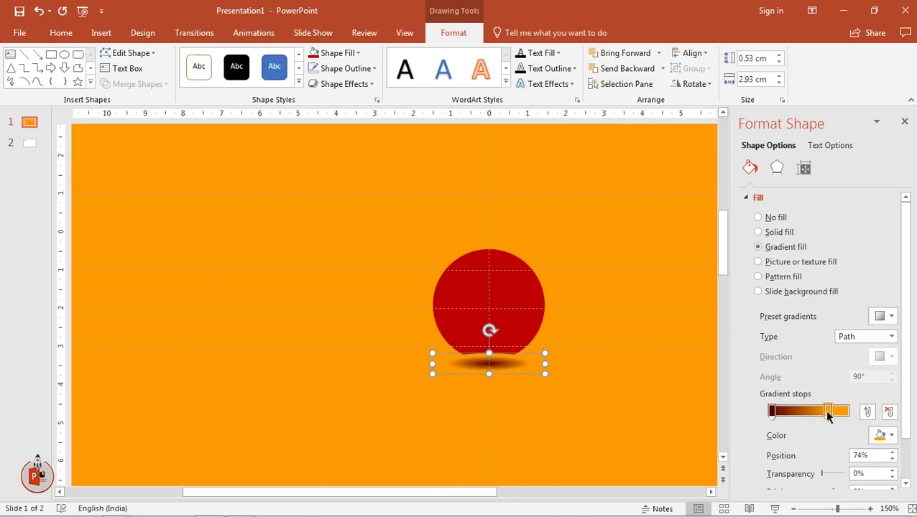
left_click_drag(827, 415, 849, 416)
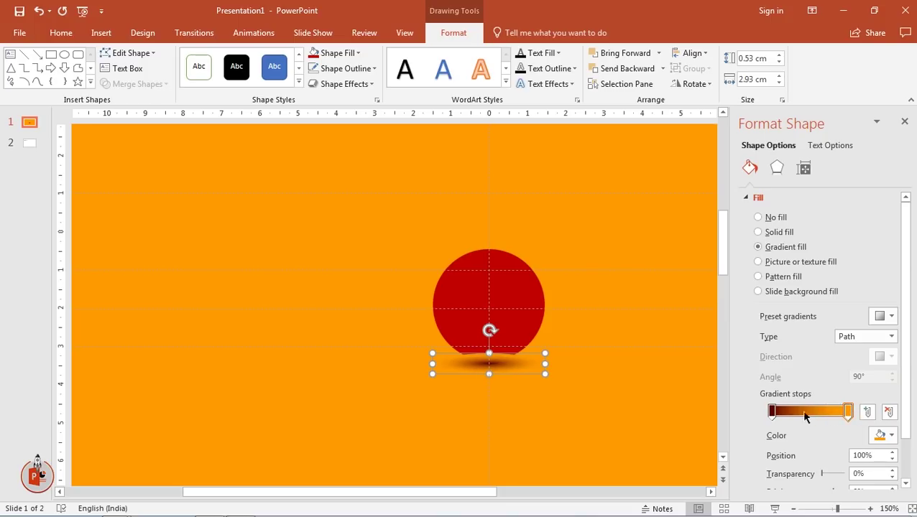
left_click_drag(775, 414, 785, 414)
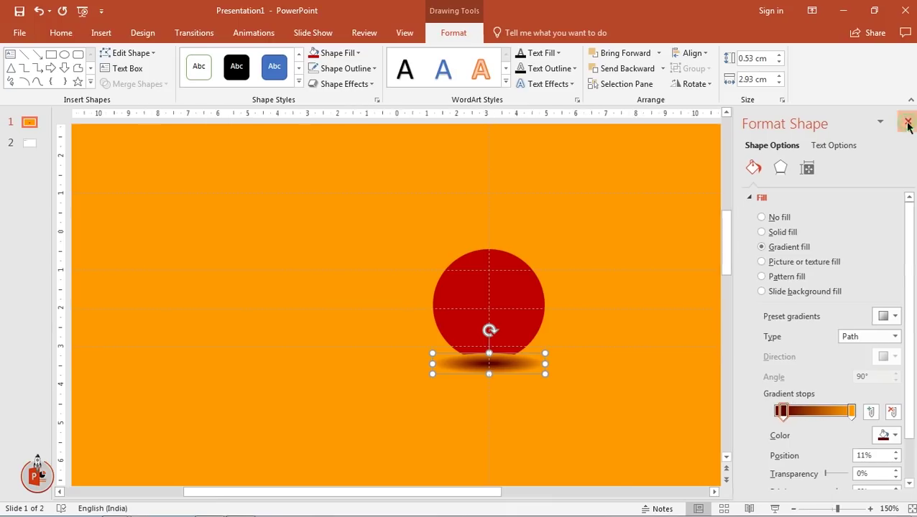
Send the gradient shadow oval behind the red ball.
left_click(905, 121)
right_click(520, 362)
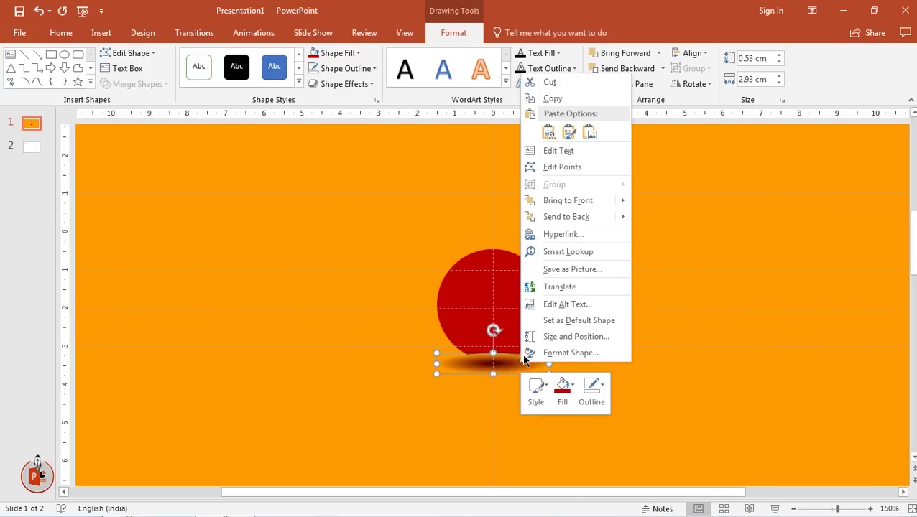
left_click(565, 217)
left_click(614, 287)
left_click(529, 368)
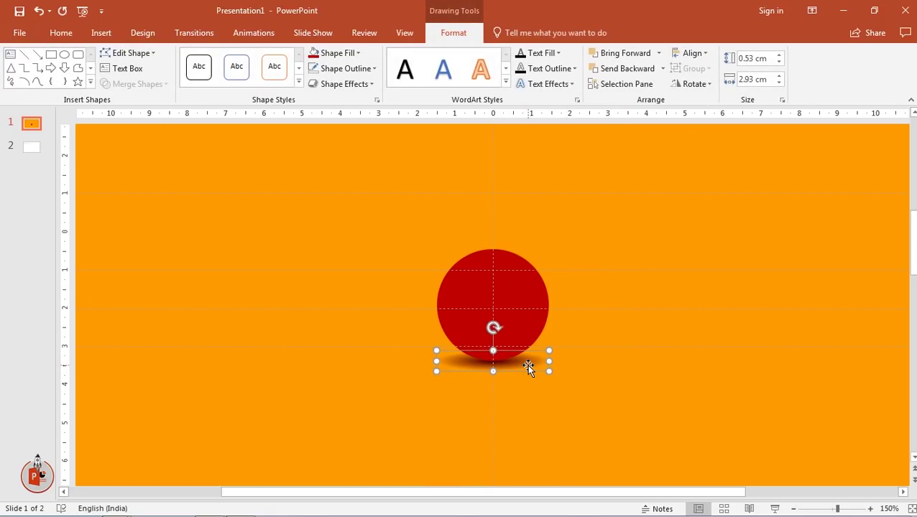
left_click(644, 372)
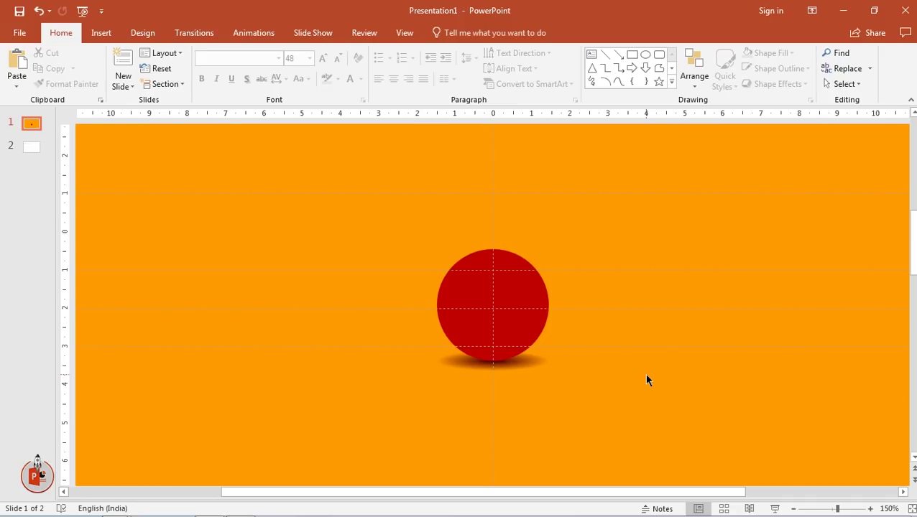
scroll(646, 380, "down", 3)
scroll(647, 380, "down", 3)
scroll(646, 380, "down", 1)
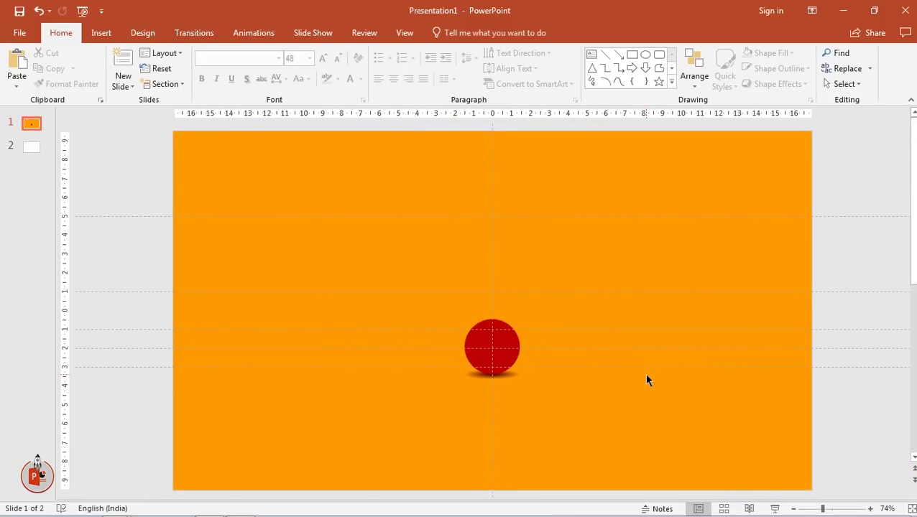
left_click(483, 333)
left_click(468, 222)
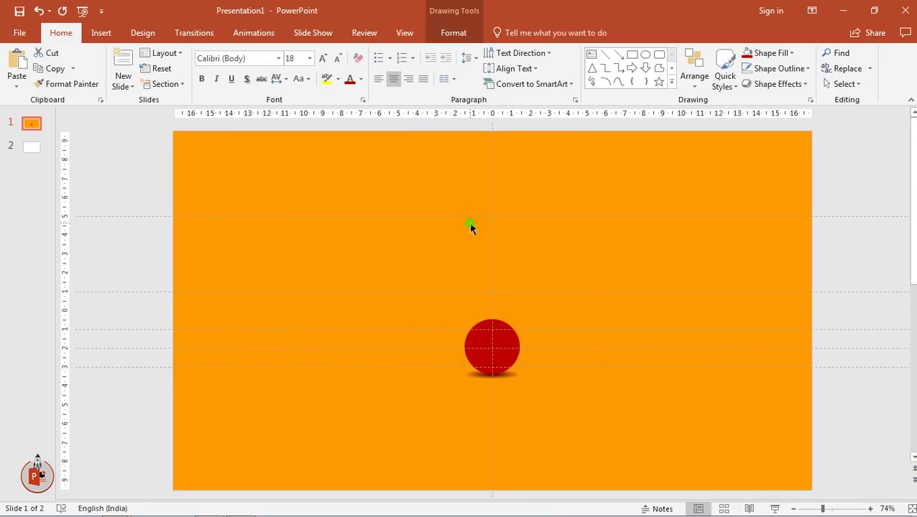
Give the red ball a Fly In entrance from the top.
left_click(259, 34)
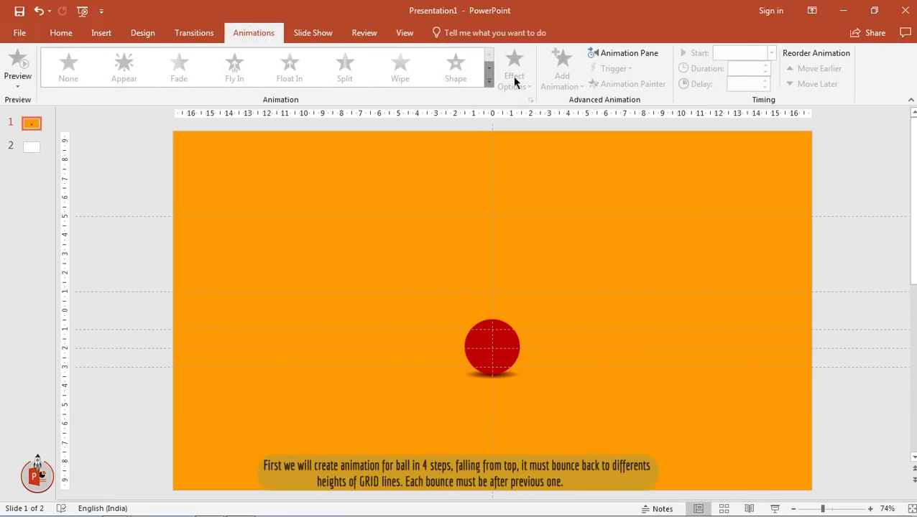
left_click(618, 56)
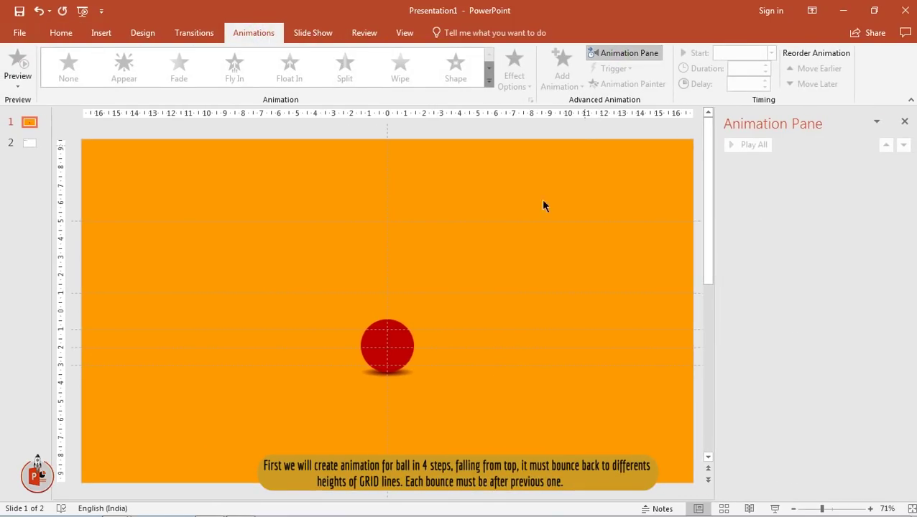
left_click(400, 331)
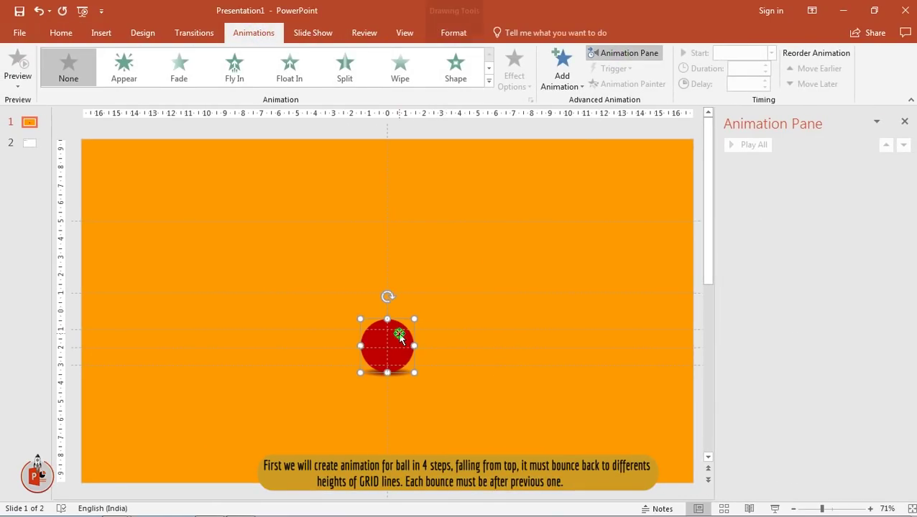
left_click(242, 77)
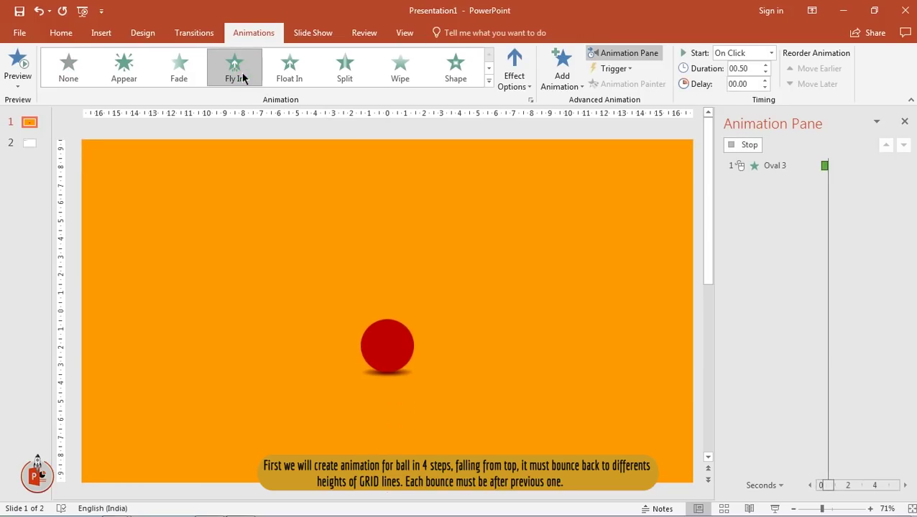
left_click(515, 85)
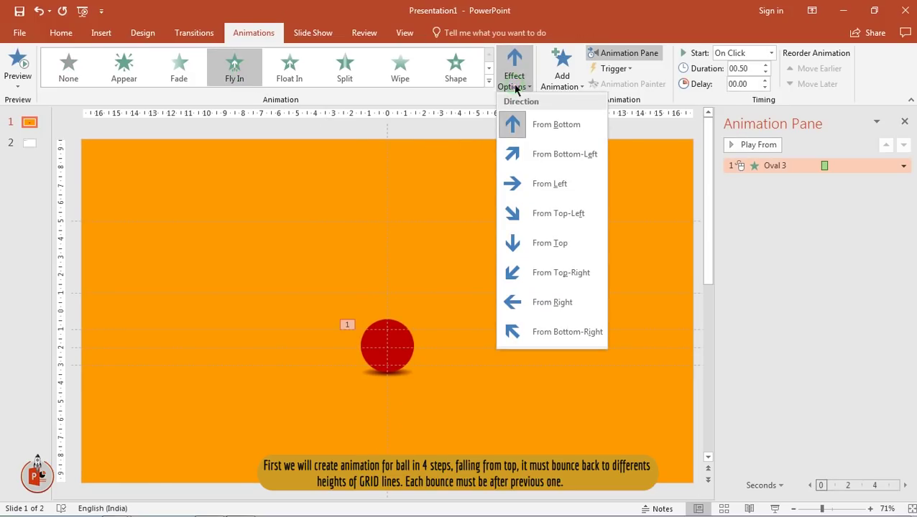
left_click(544, 244)
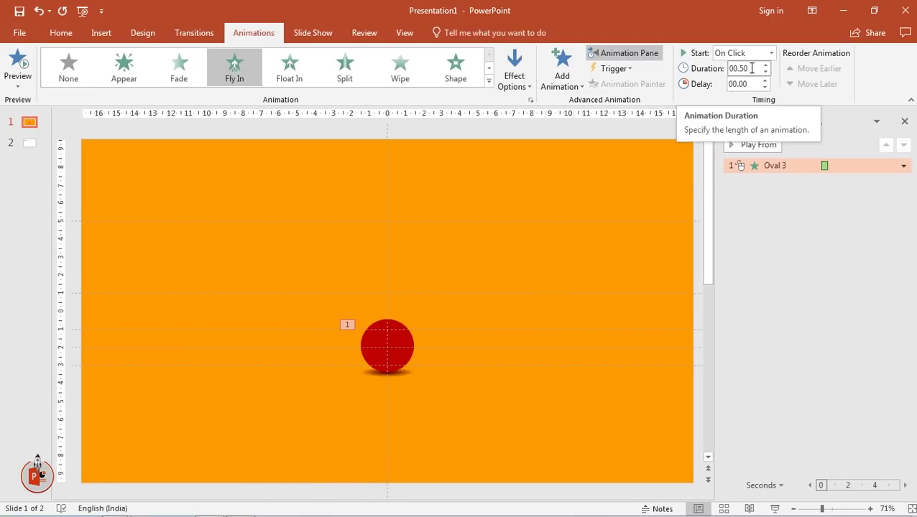
Set the Fly In effect's smooth start to 0.5 sec.
left_click(904, 166)
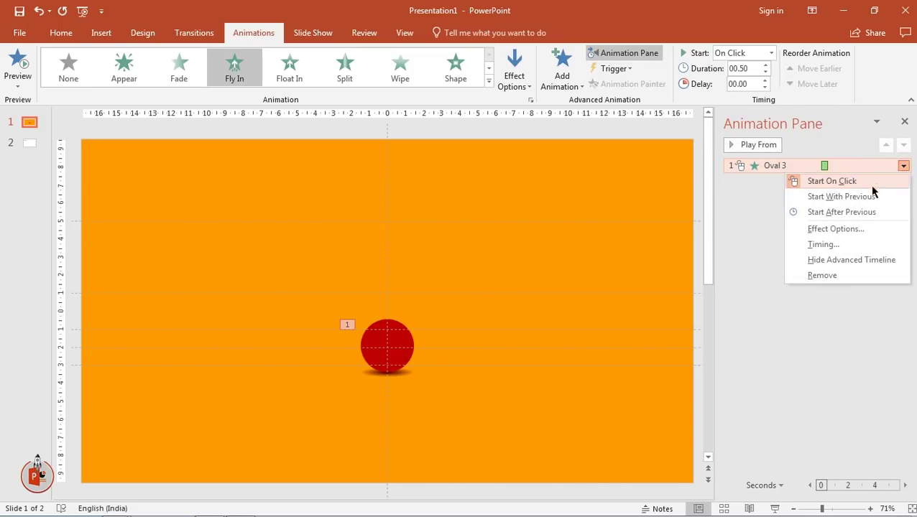
left_click(831, 229)
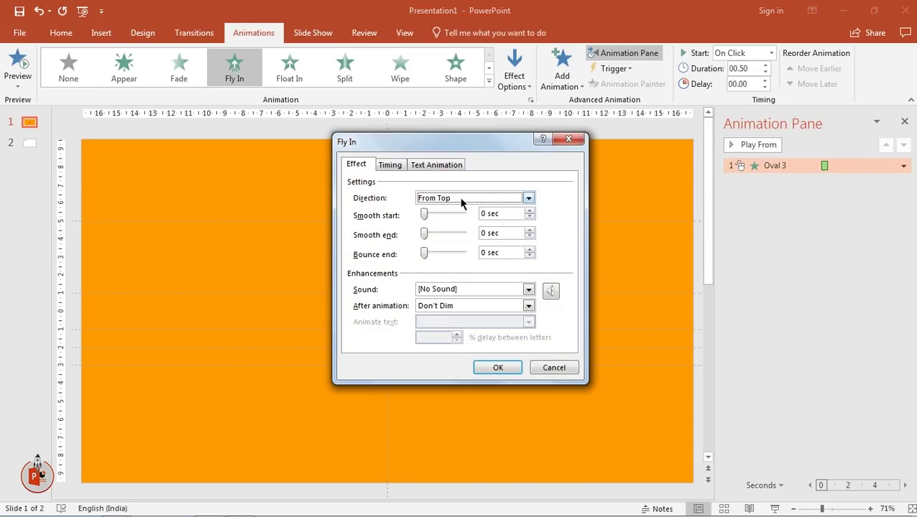
left_click_drag(424, 216, 445, 215)
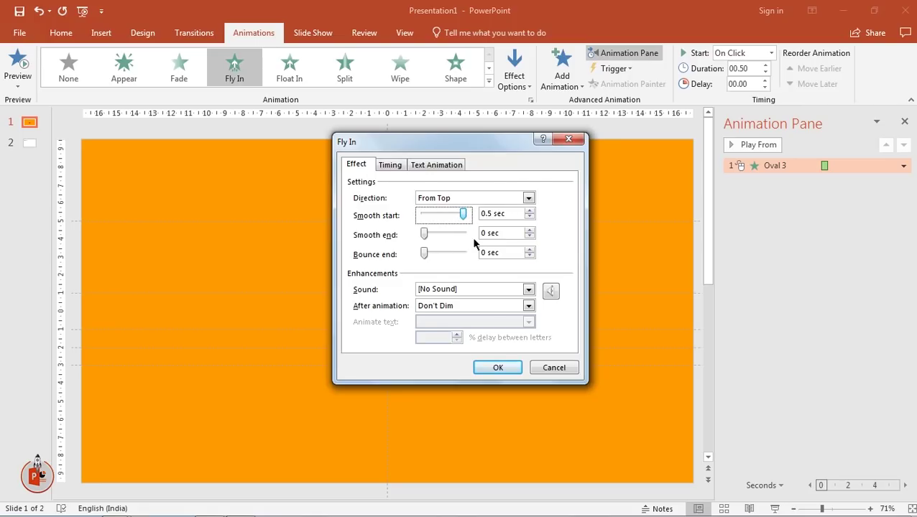
left_click(500, 366)
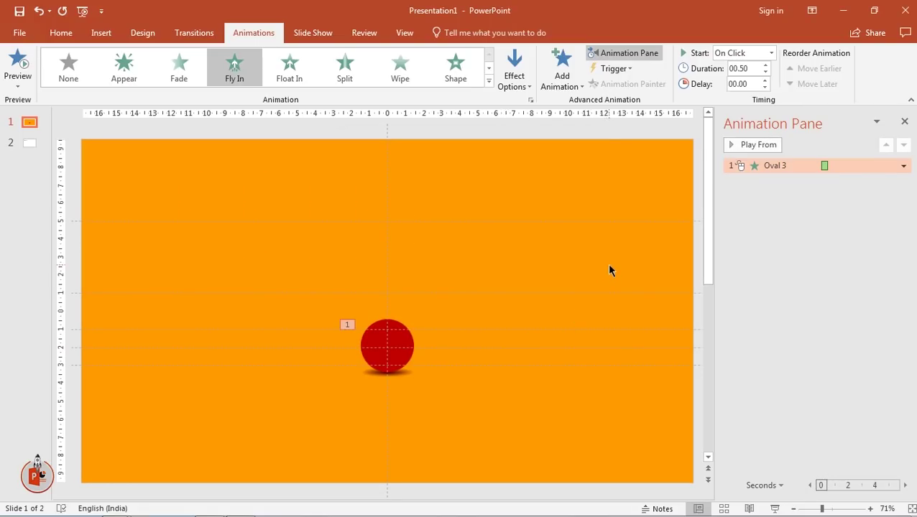
Add an Up Lines motion path to the ball and drag its end point higher.
left_click(386, 338)
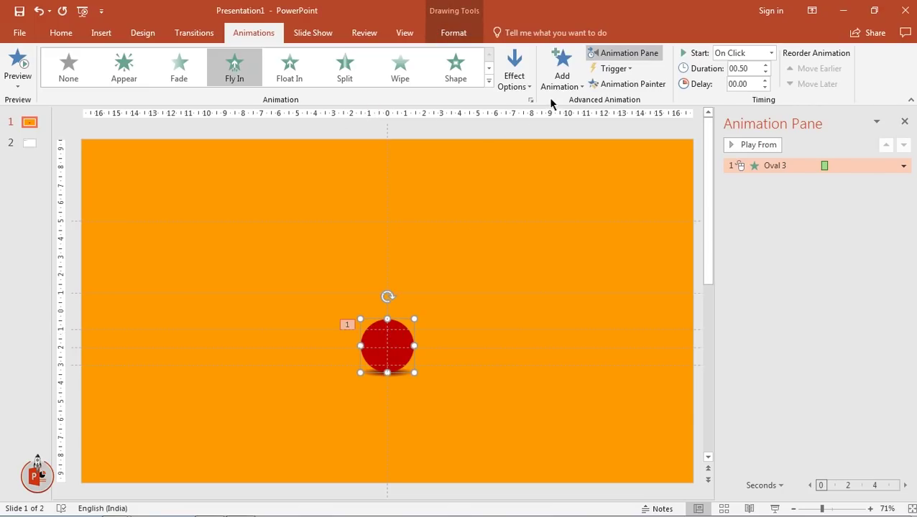
left_click(565, 82)
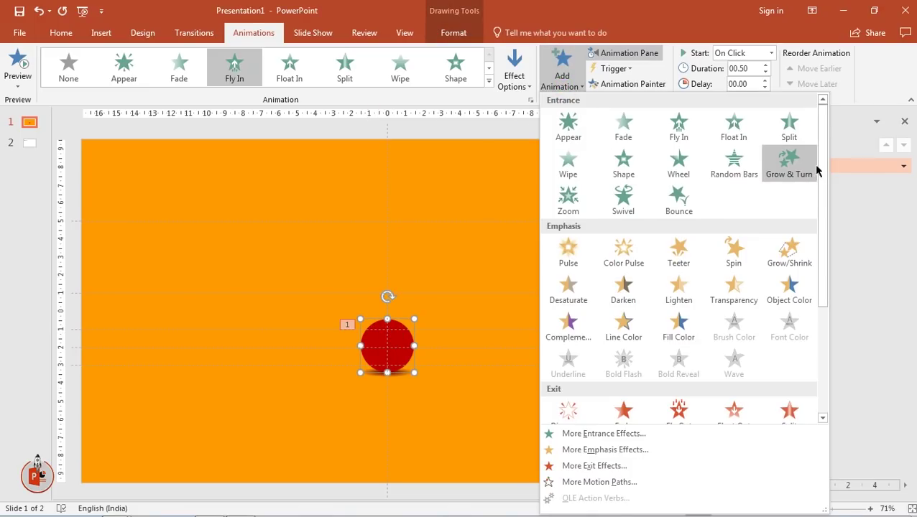
left_click_drag(820, 173, 831, 284)
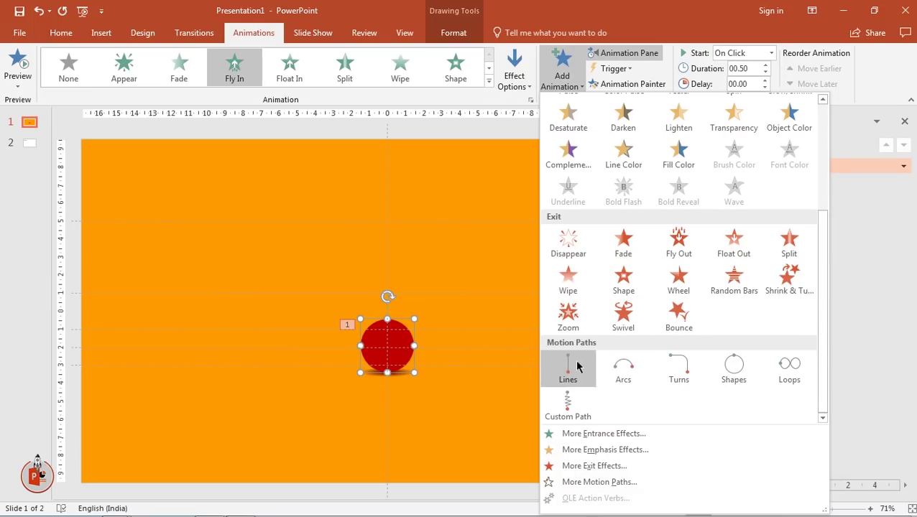
left_click(573, 366)
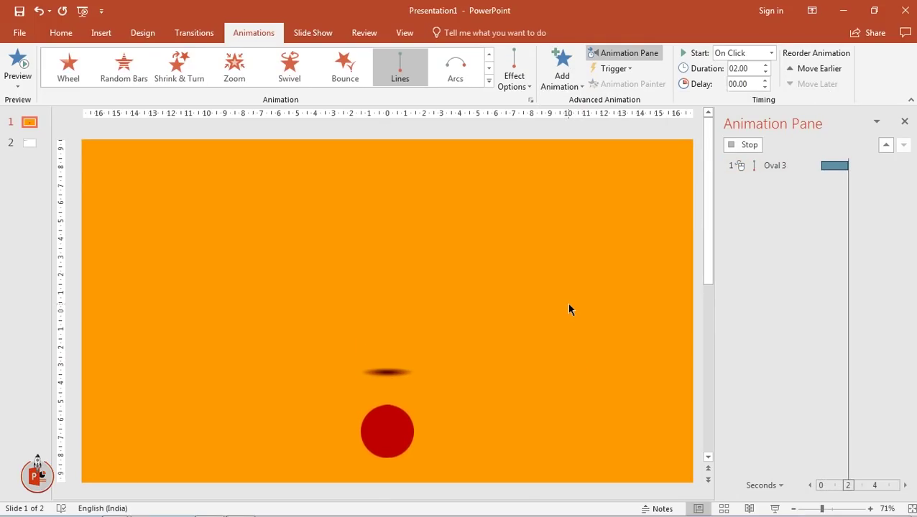
left_click(511, 87)
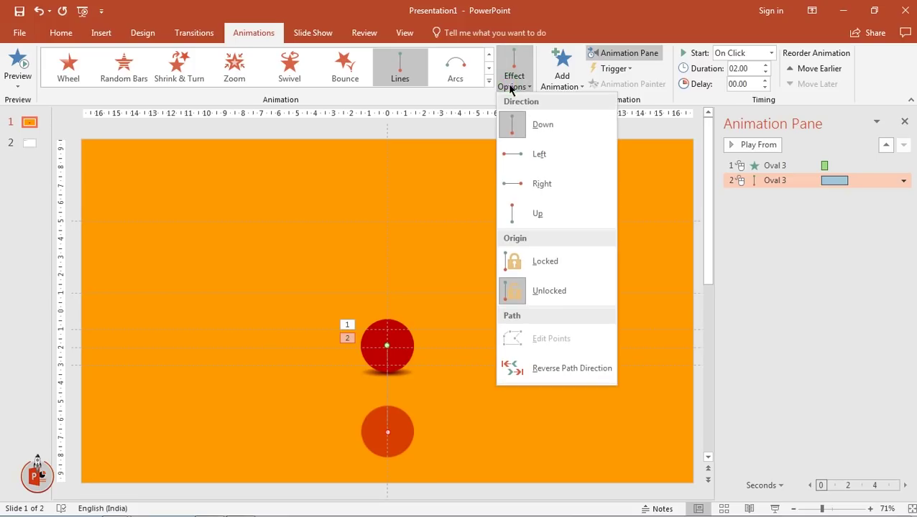
left_click(537, 213)
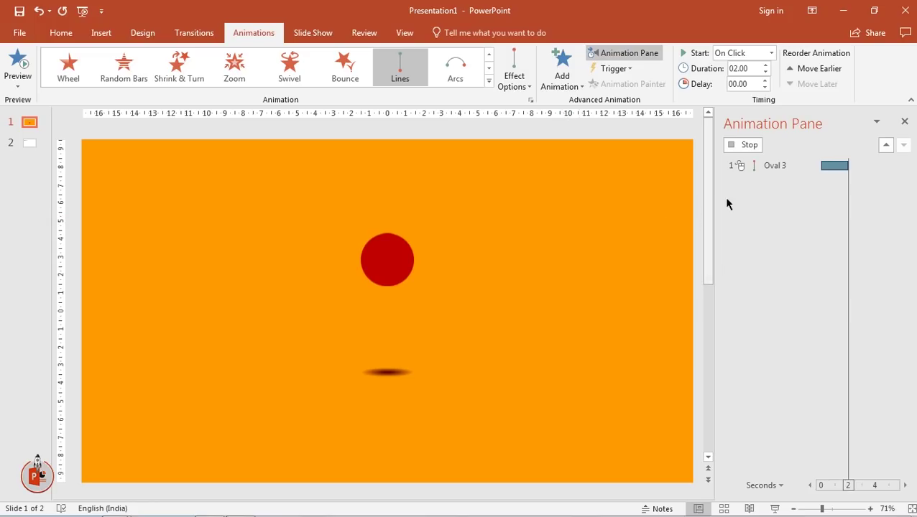
left_click(771, 181)
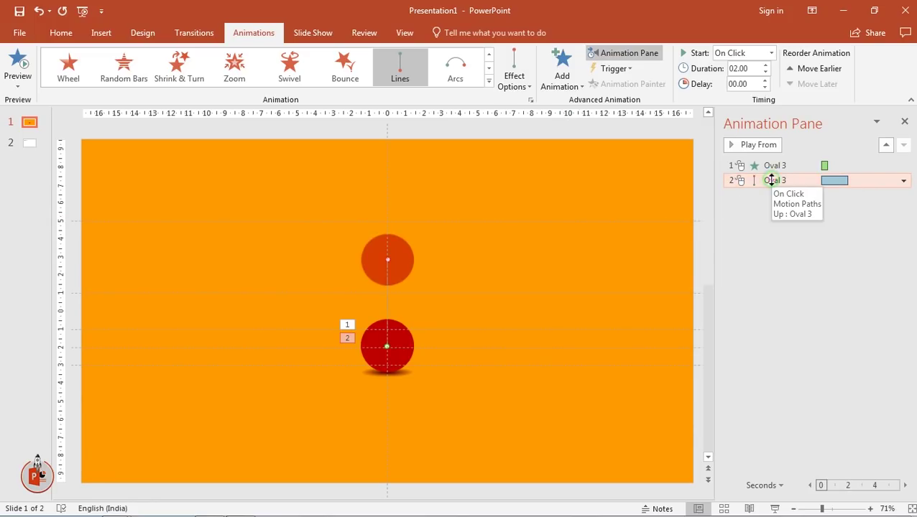
left_click_drag(388, 258, 388, 222)
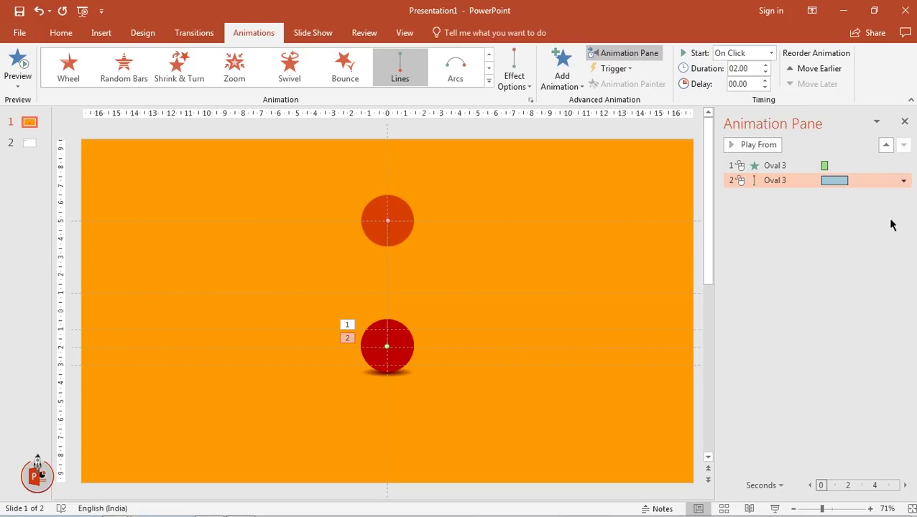
Set the motion path's smooth end to 2 sec and turn on Auto-reverse.
left_click(904, 181)
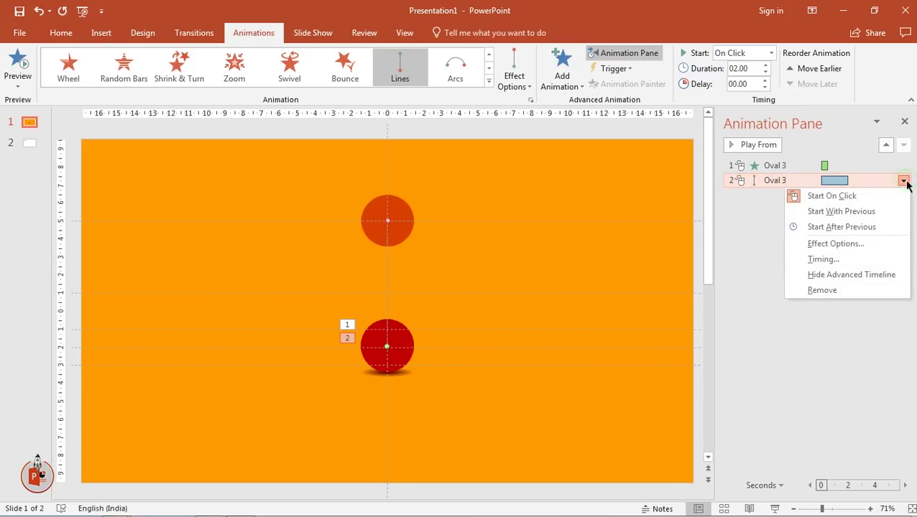
left_click(823, 244)
left_click_drag(445, 227, 467, 227)
left_click(375, 266)
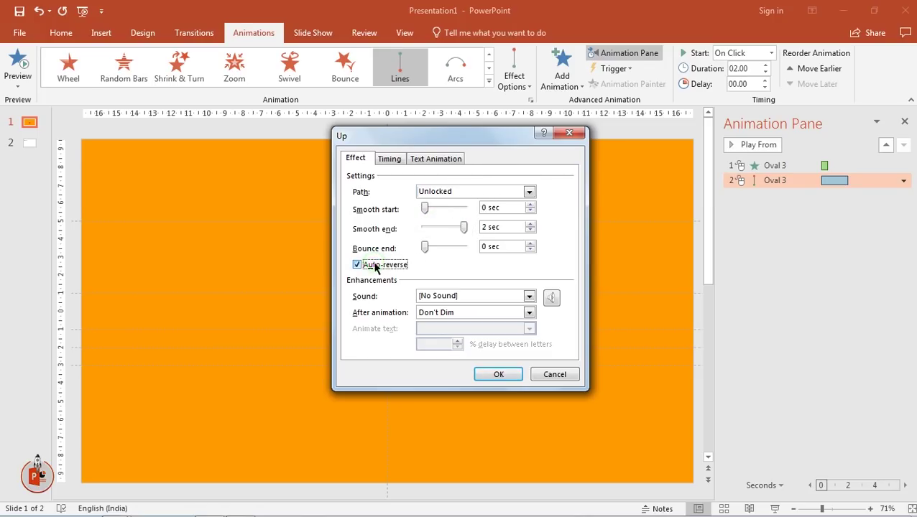
left_click(490, 375)
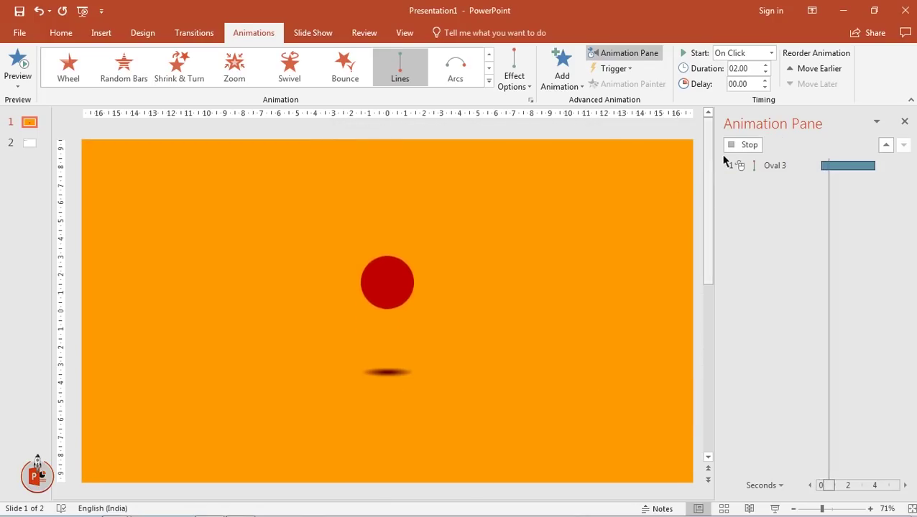
Make the path start With Previous, lasting 0.5 s, then preview from the entrance.
left_click(733, 146)
left_click(771, 53)
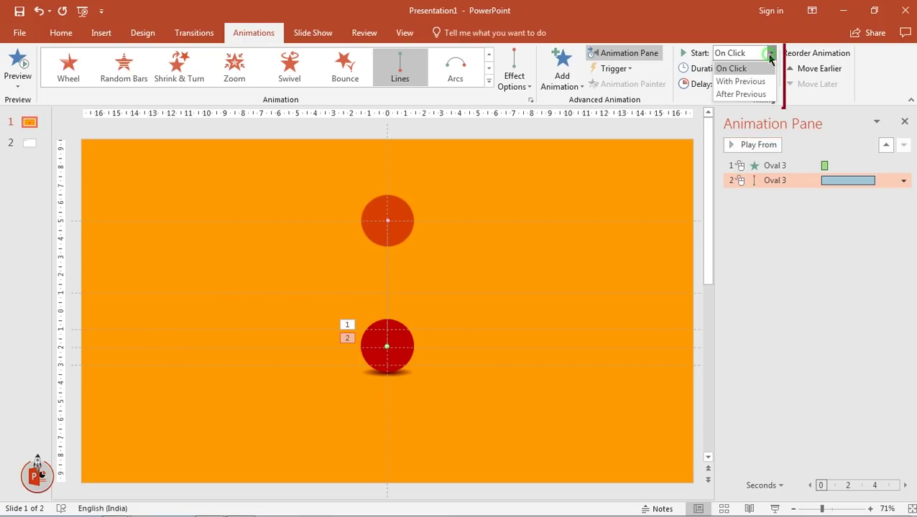
left_click(748, 83)
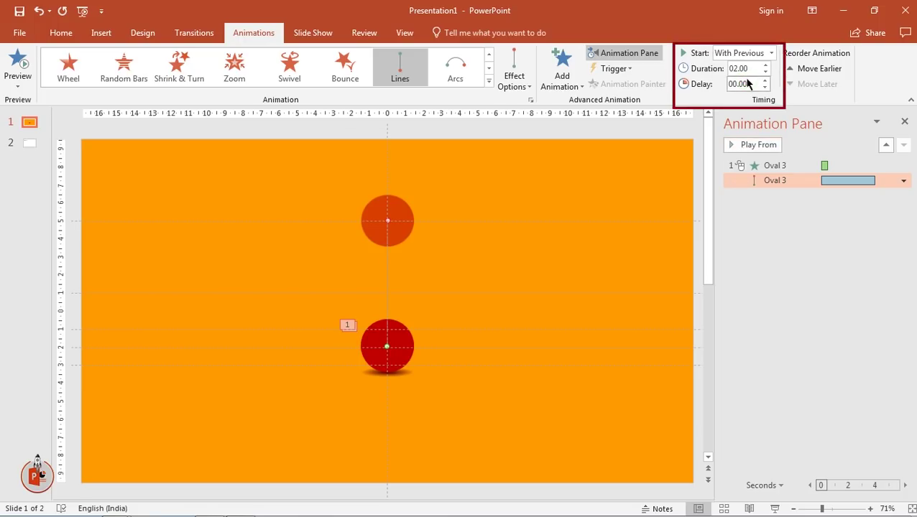
left_click(748, 69)
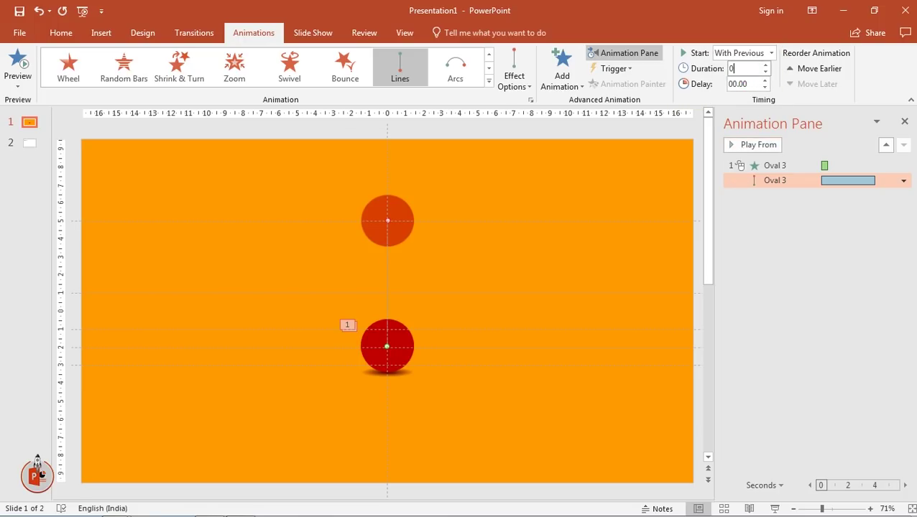
type(".5")
type("00.5")
key("Return")
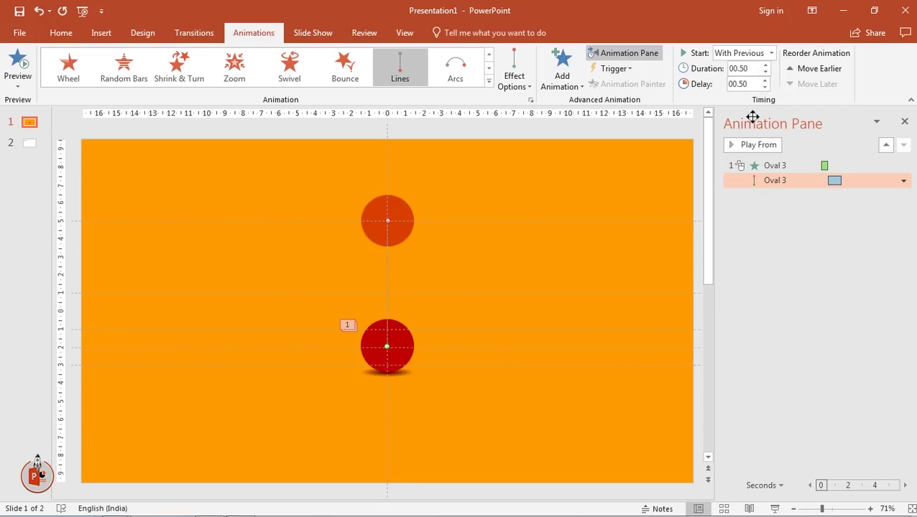
left_click(772, 165)
left_click(765, 145)
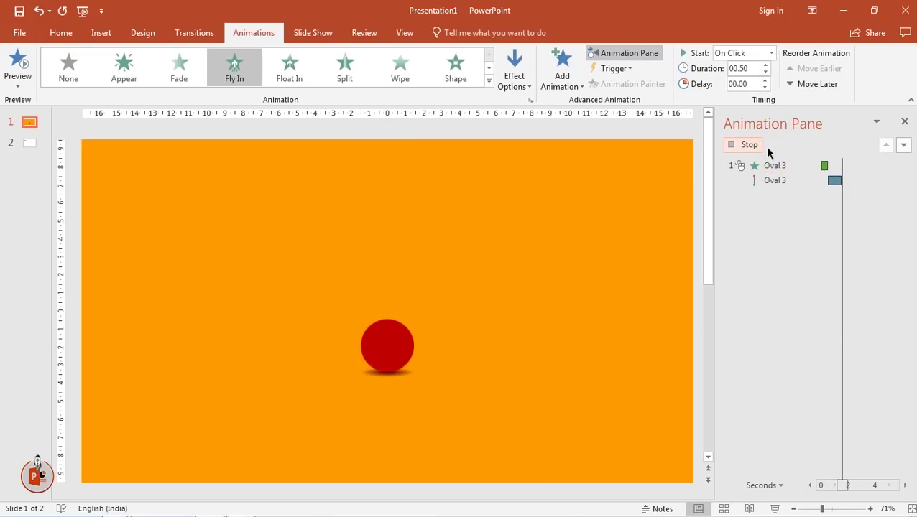
Add a third Lines path starting With Previous, 0.5 s long, delayed to 1.5 s.
left_click(396, 324)
left_click(564, 80)
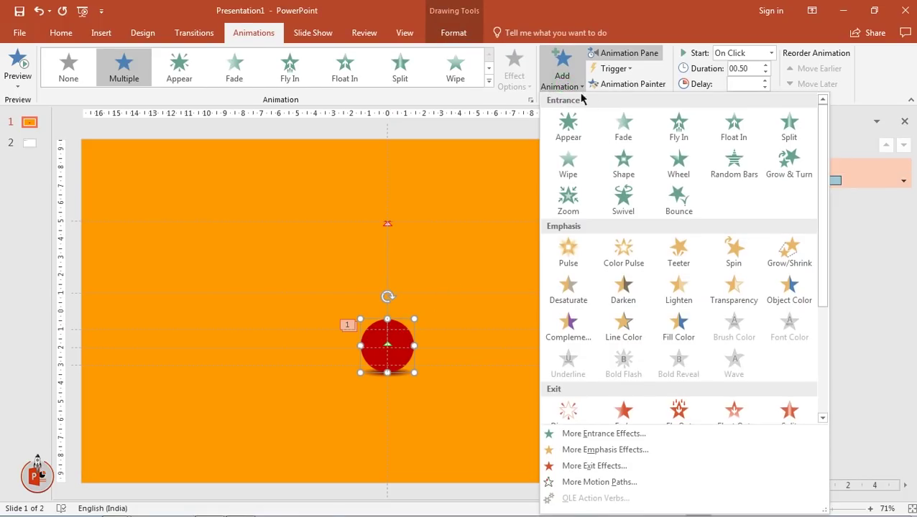
left_click_drag(824, 155, 828, 255)
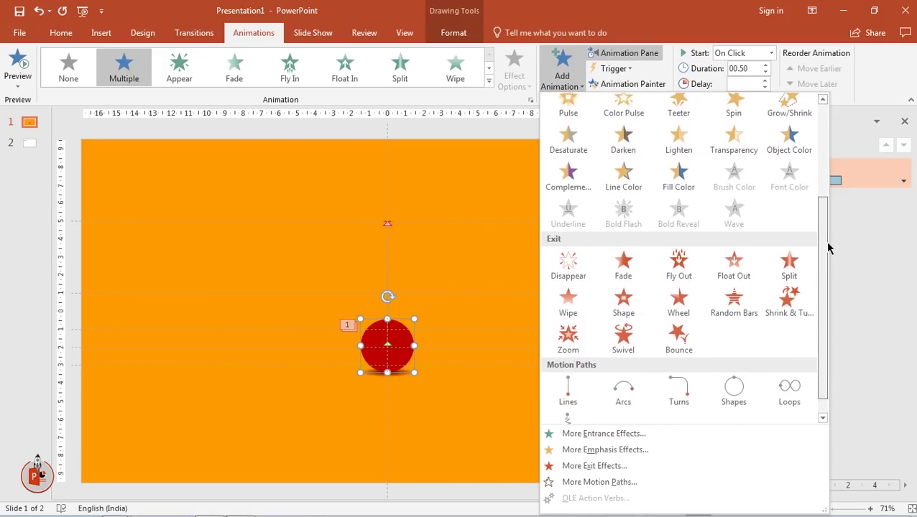
left_click(568, 377)
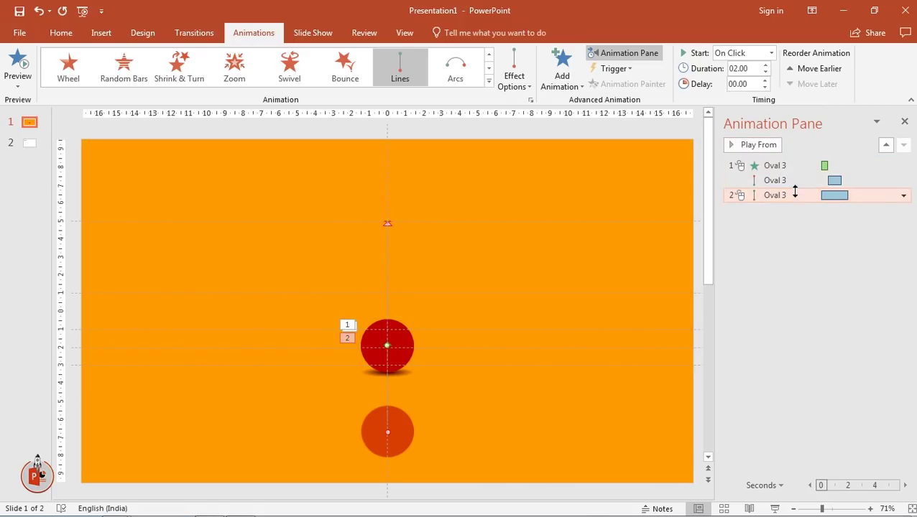
left_click(771, 52)
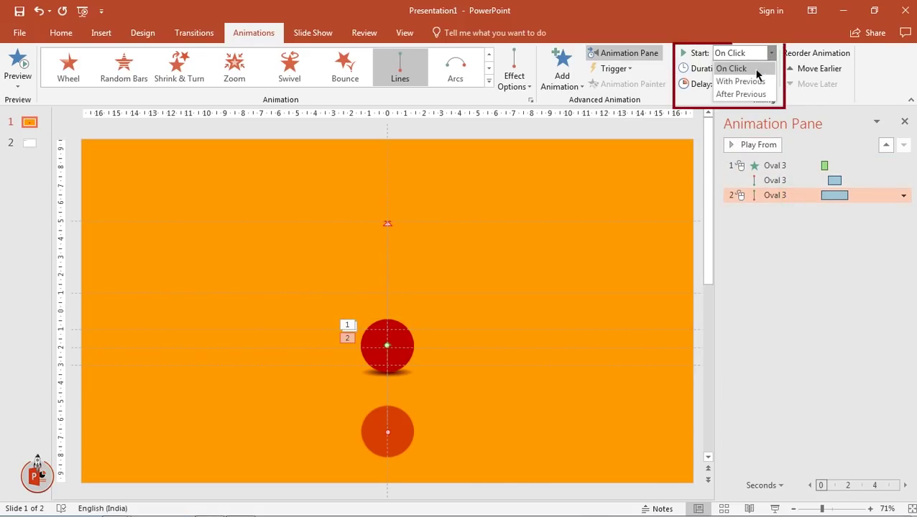
left_click(747, 82)
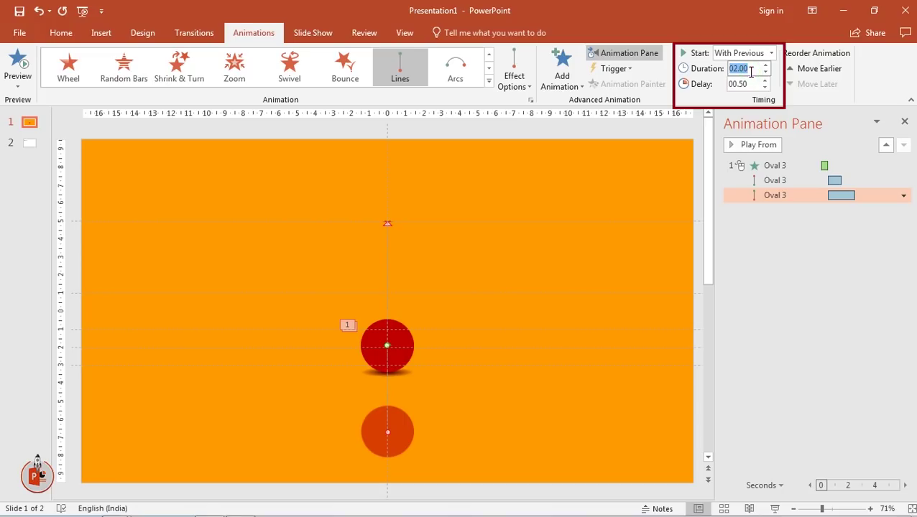
type("0.5")
key("Return")
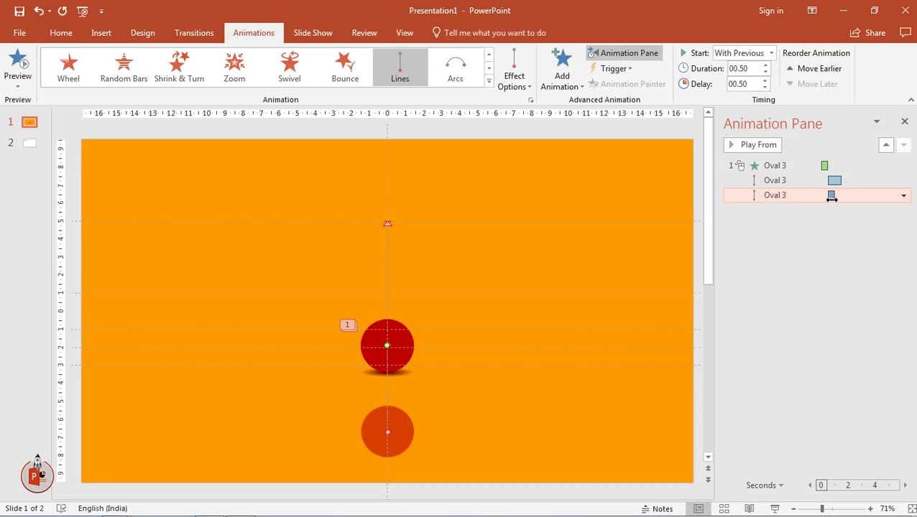
mouse_move(832, 195)
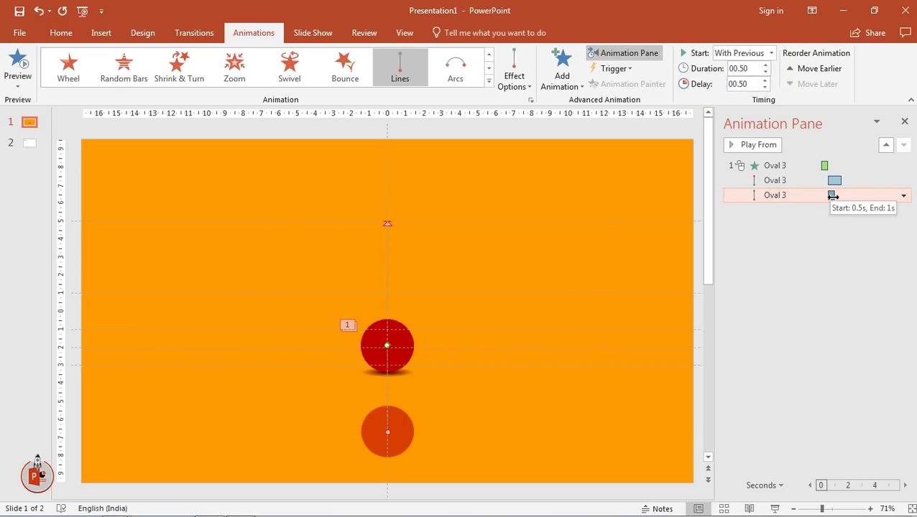
left_click_drag(833, 195, 845, 200)
Set the third path to go Up, with full smooth end and Auto-reverse.
left_click(903, 195)
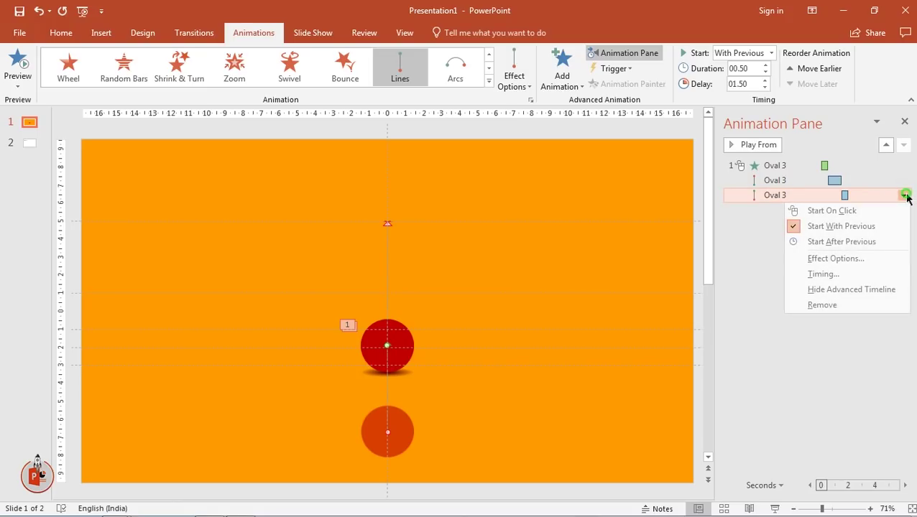
left_click(527, 87)
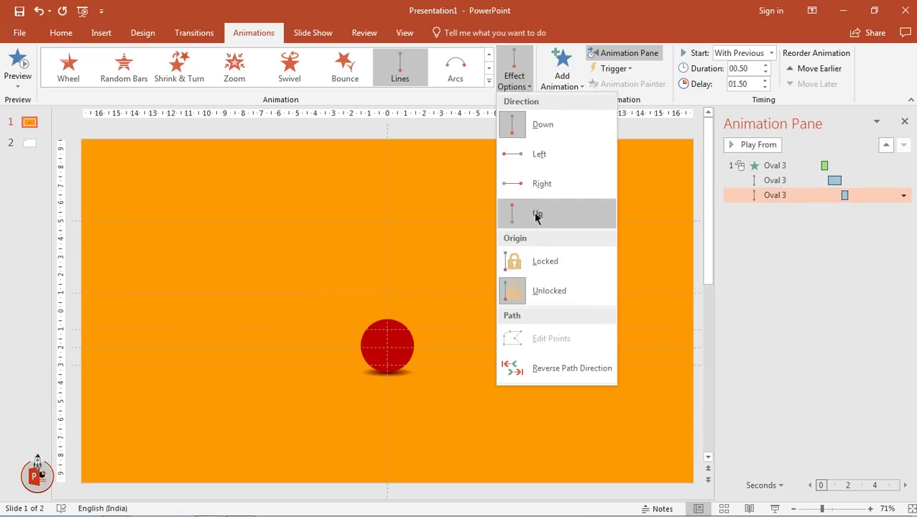
left_click(535, 214)
left_click(750, 146)
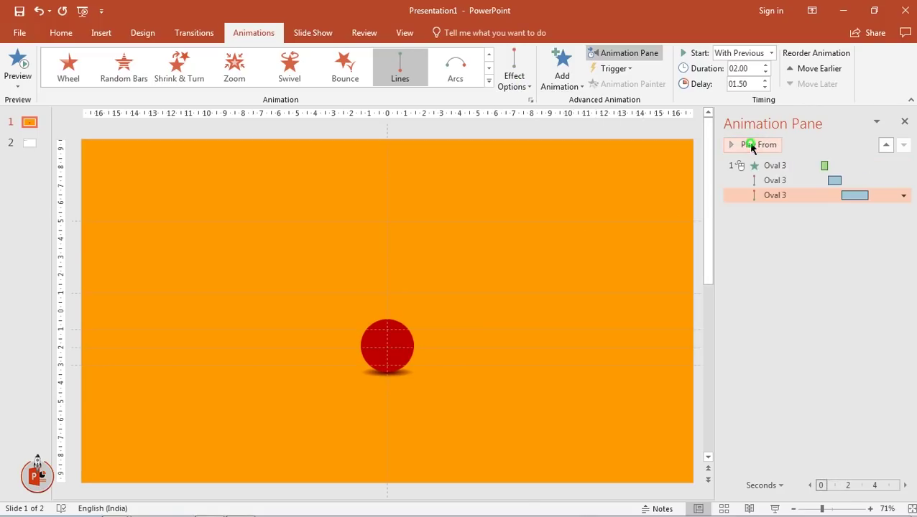
left_click(904, 197)
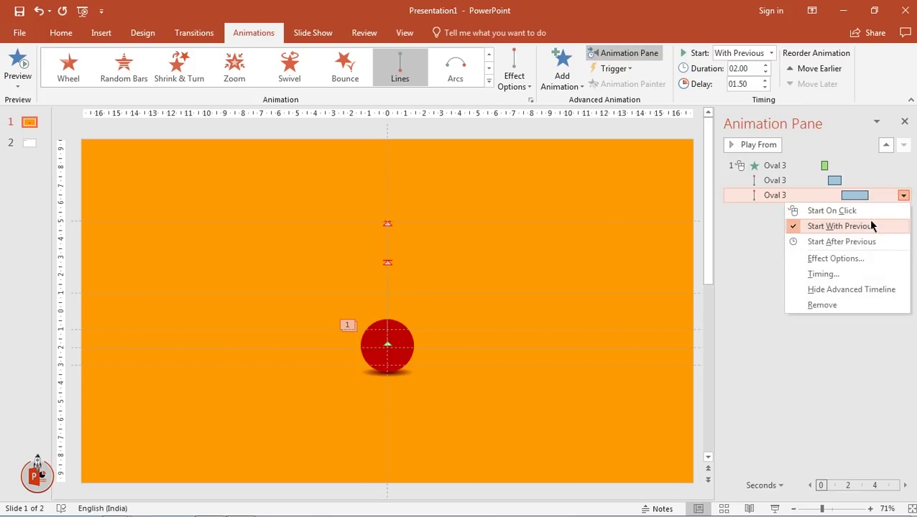
left_click(826, 257)
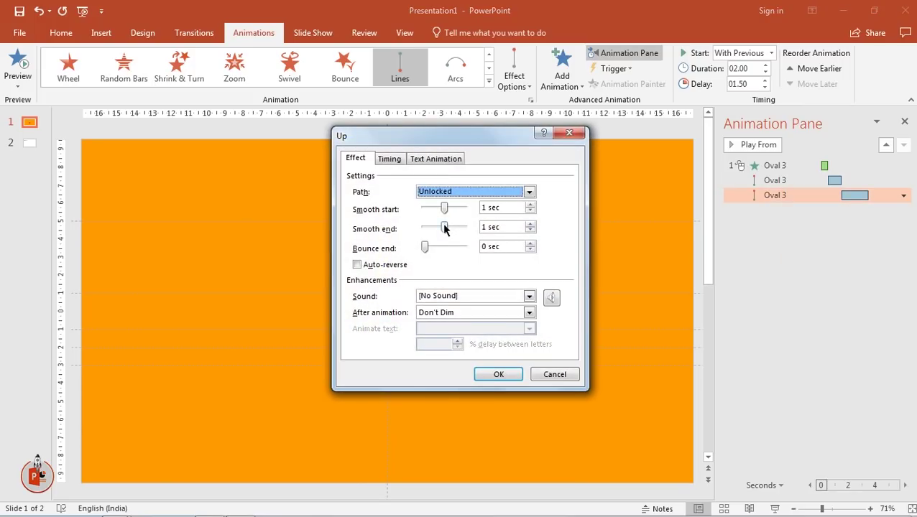
left_click_drag(444, 228, 470, 228)
left_click(382, 266)
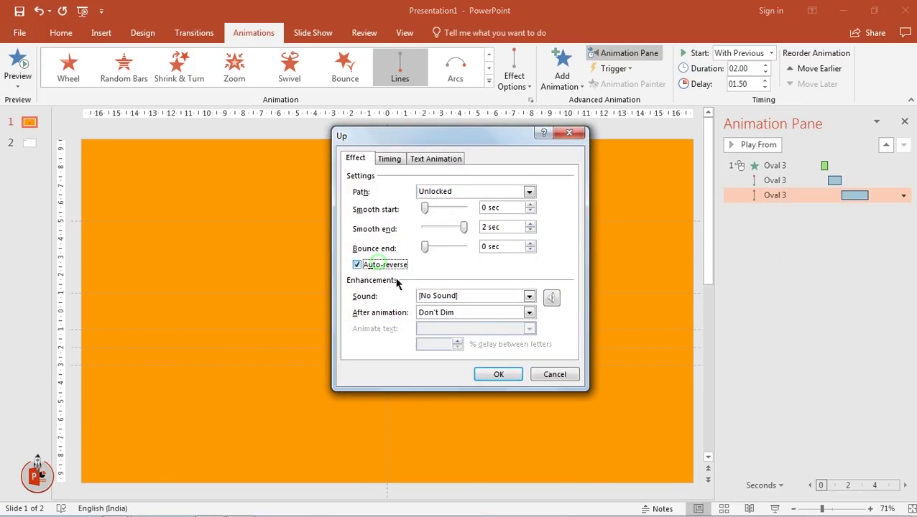
left_click(499, 373)
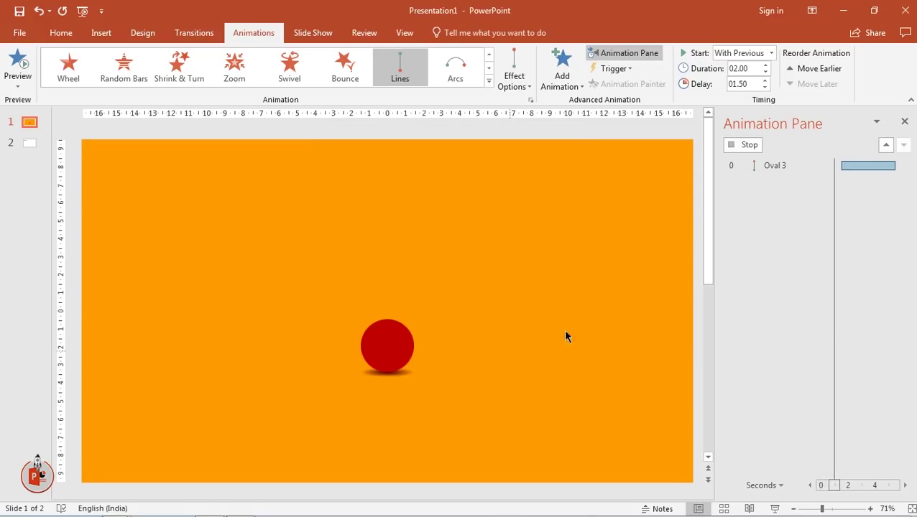
left_click(751, 146)
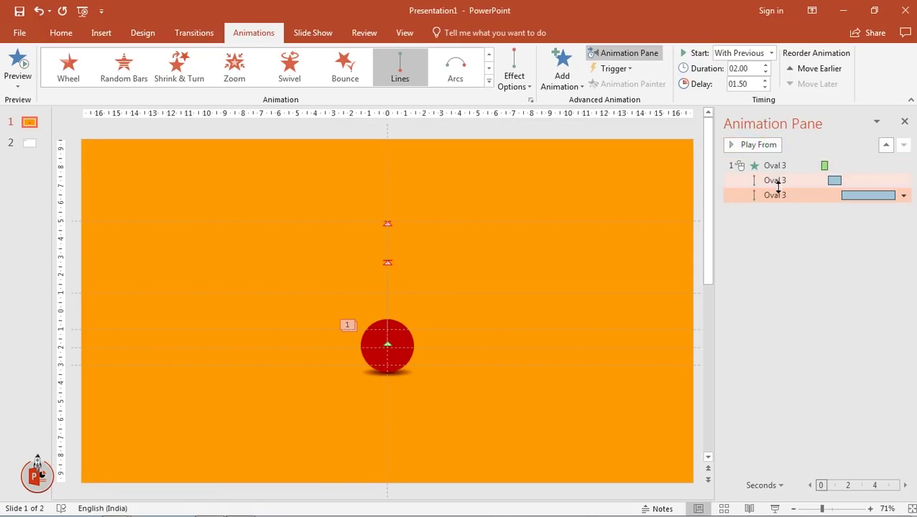
Lower the third bounce's peak, confirm its 0.5 s duration, and preview the whole animation.
left_click(779, 195)
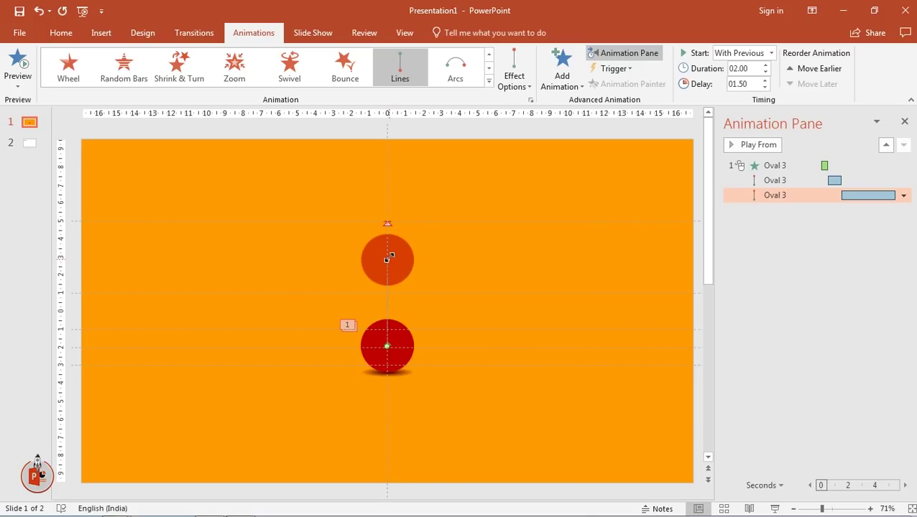
left_click_drag(388, 260, 388, 291)
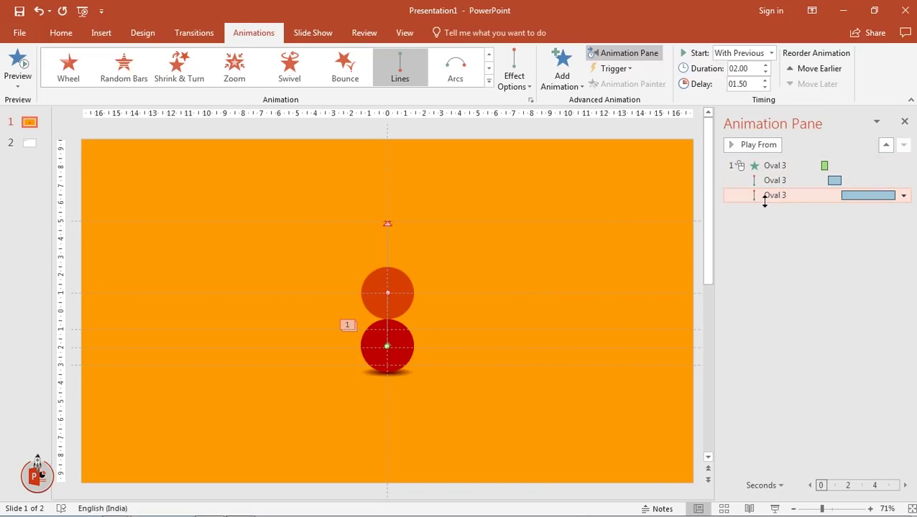
left_click(759, 166)
left_click(764, 146)
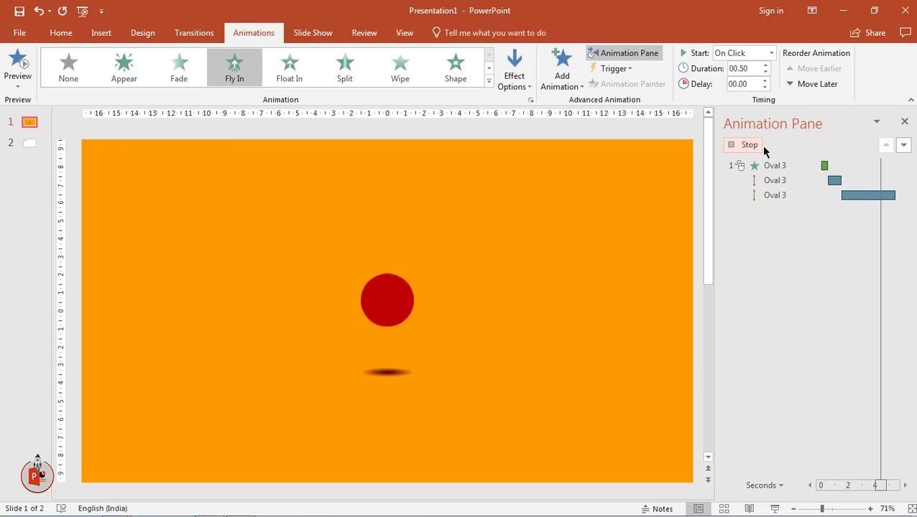
left_click(780, 196)
left_click(752, 69)
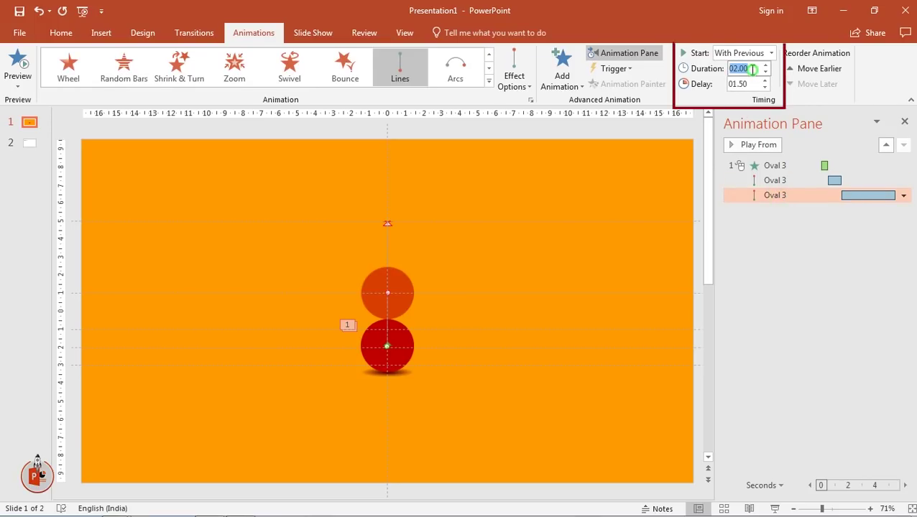
type("00.5")
key("Return")
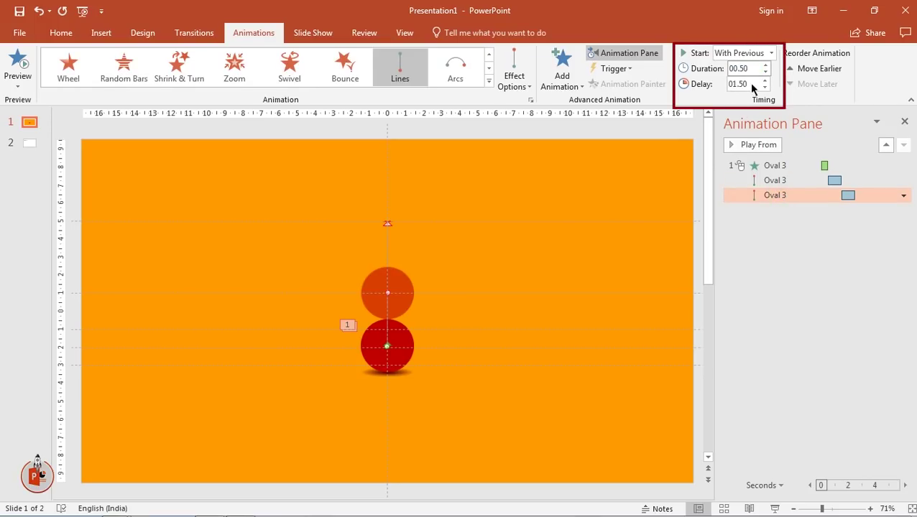
left_click(773, 165)
left_click(760, 145)
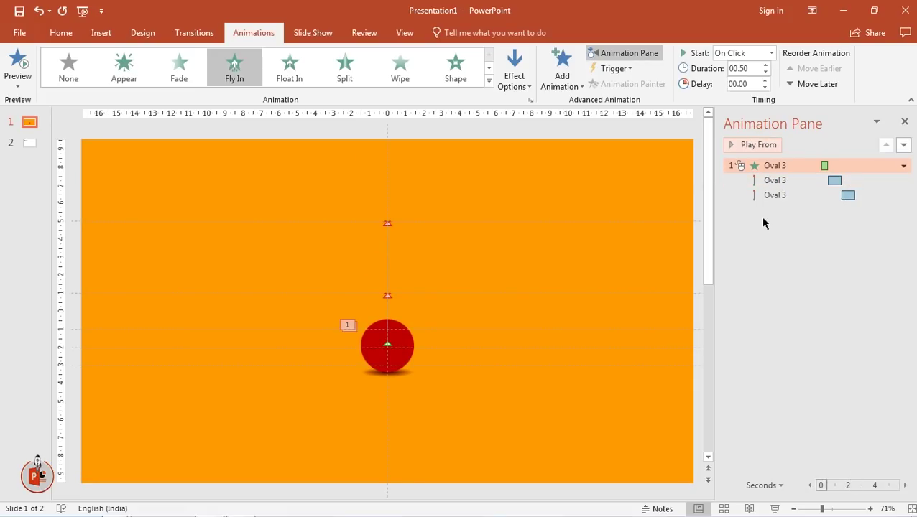
left_click(398, 325)
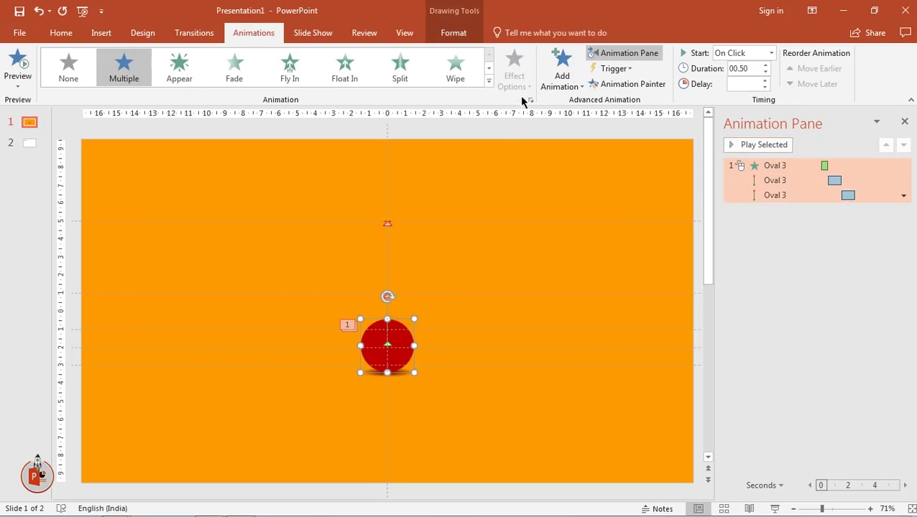
Add a fourth Lines motion path going Up, starting With Previous after a 2.5 s delay.
left_click(560, 79)
left_click_drag(820, 182, 832, 292)
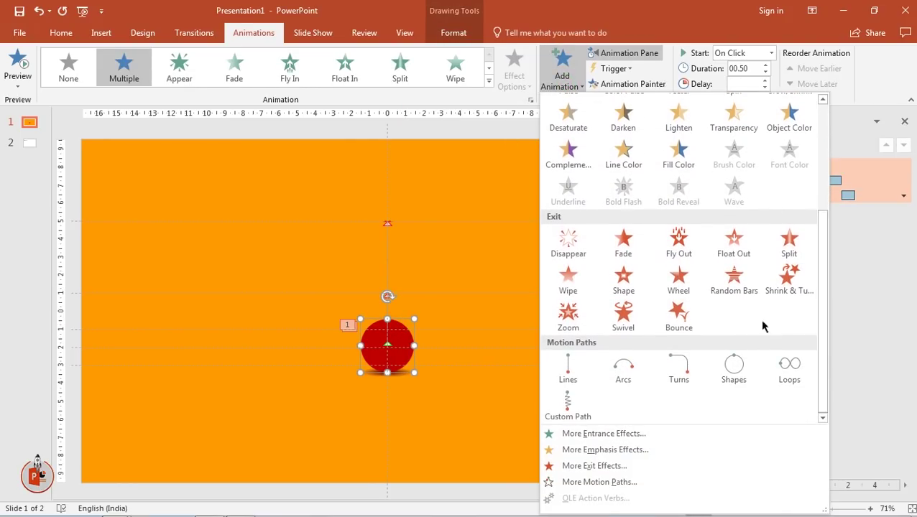
left_click(570, 368)
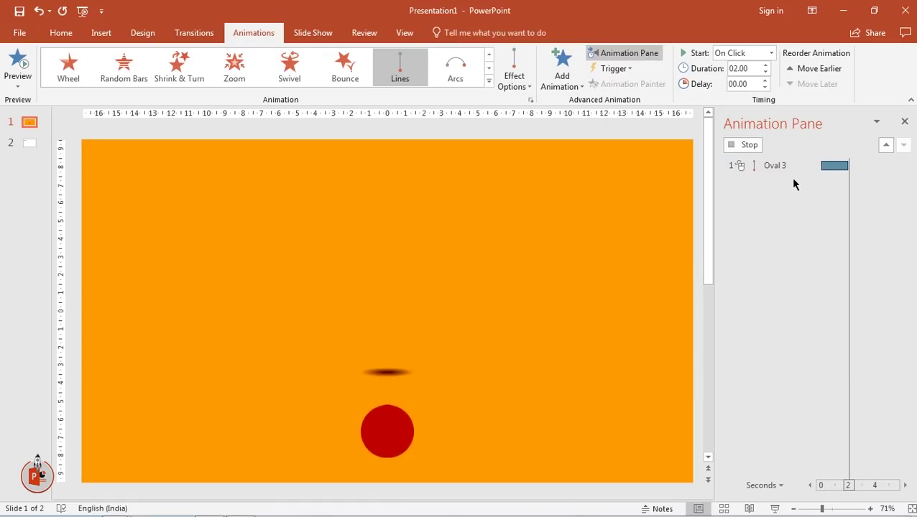
left_click(528, 86)
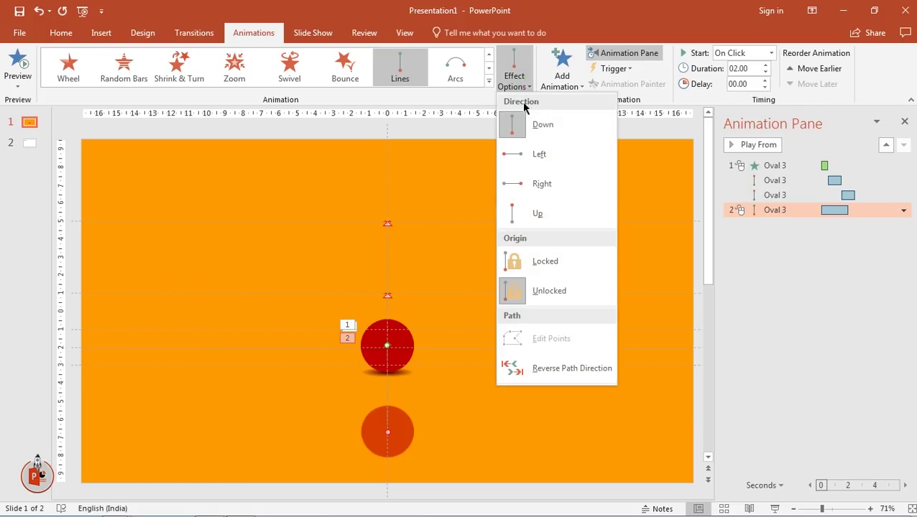
left_click(527, 210)
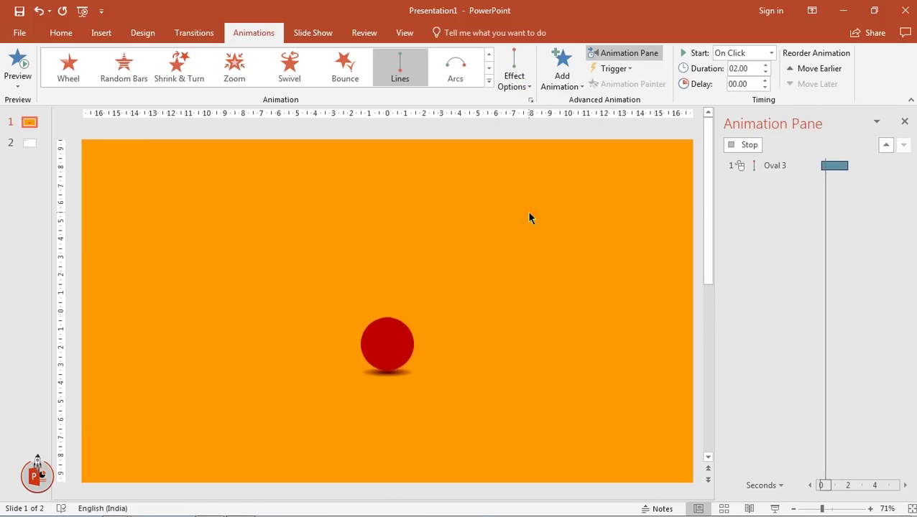
left_click(772, 56)
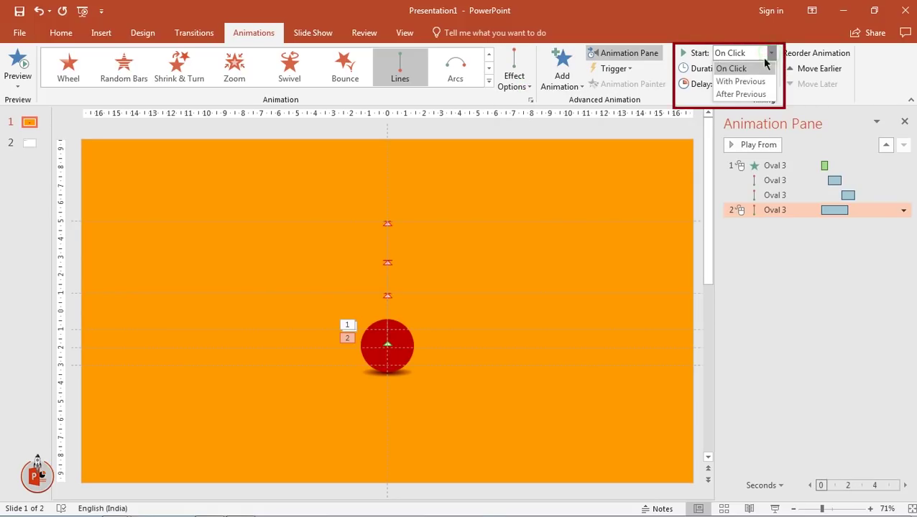
left_click(753, 82)
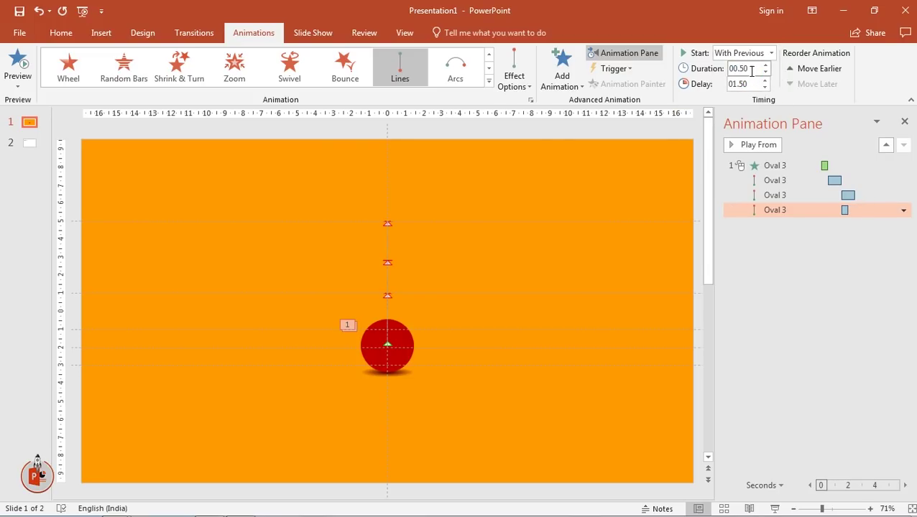
left_click_drag(845, 214, 860, 213)
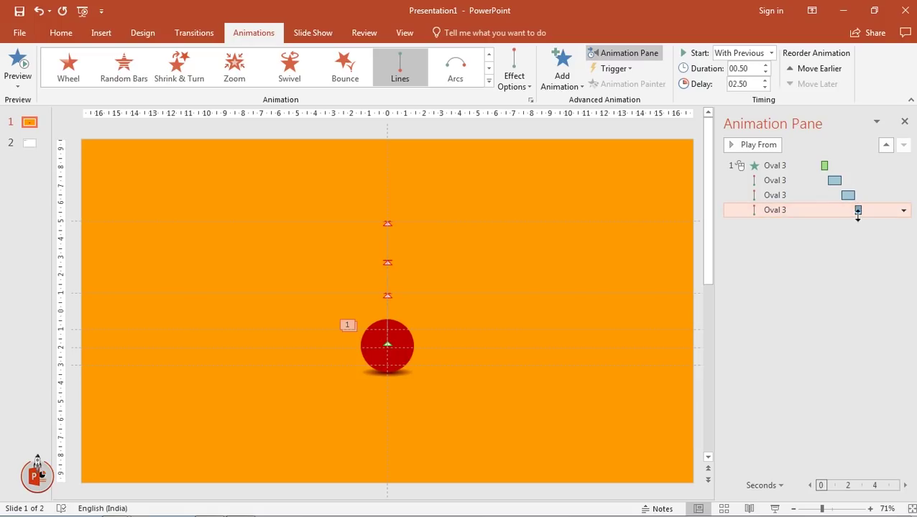
Give the fourth bounce a 0.5 s smooth end and auto-reverse, then preview it.
left_click(904, 213)
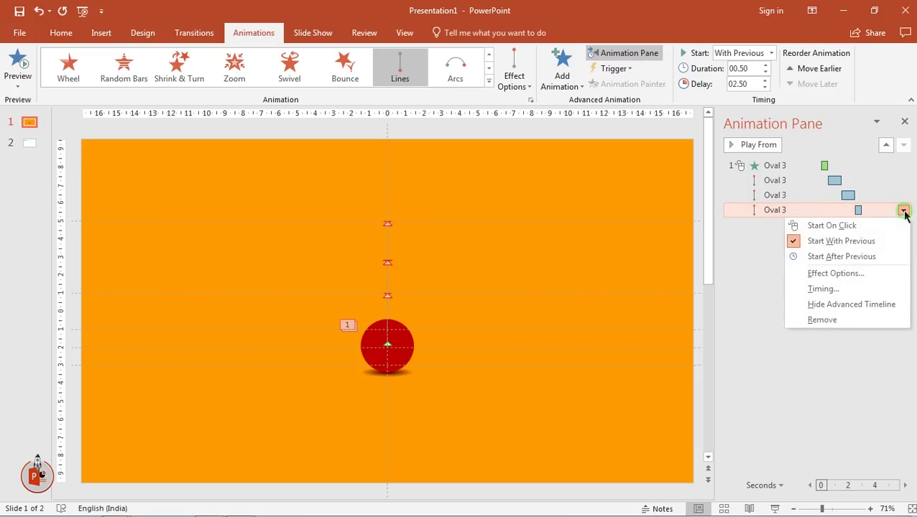
left_click(845, 273)
left_click_drag(447, 229, 475, 227)
left_click(400, 266)
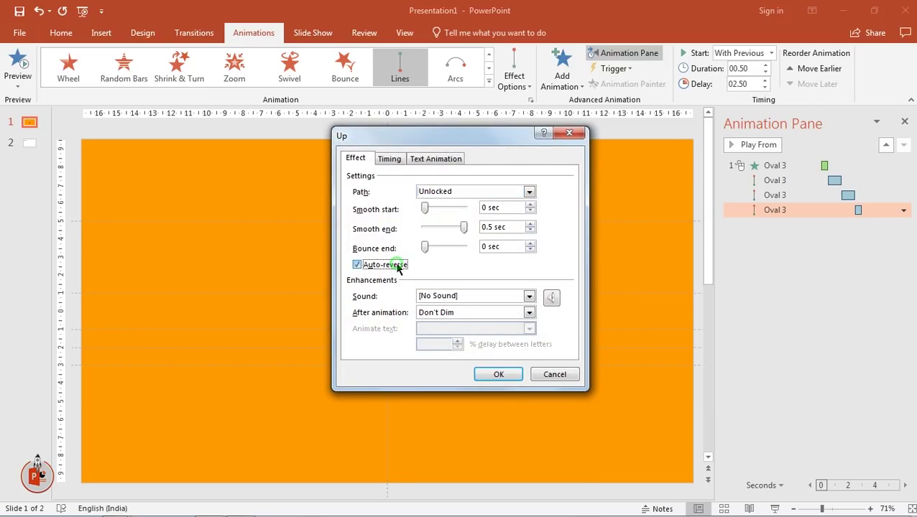
left_click(499, 374)
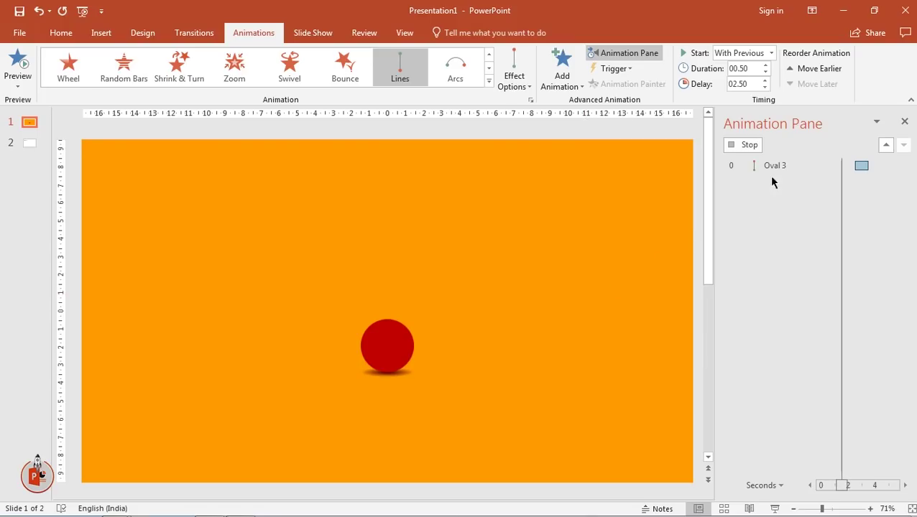
left_click(749, 146)
Preview the animation, then drag the fourth bounce's peak down close to the ball.
left_click(772, 166)
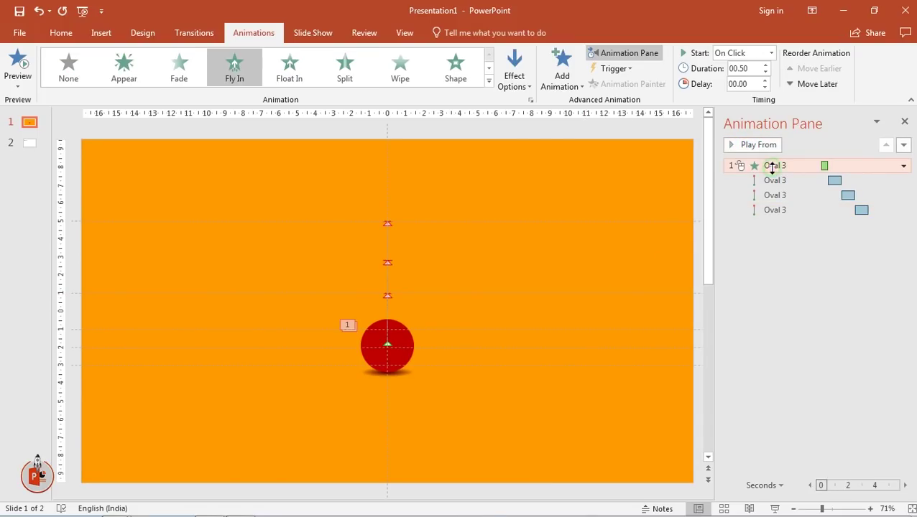
left_click(762, 145)
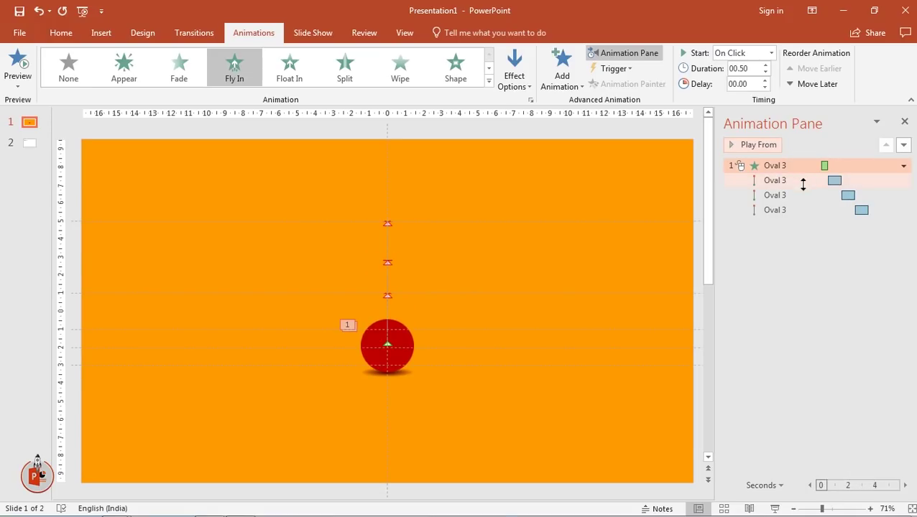
left_click(798, 209)
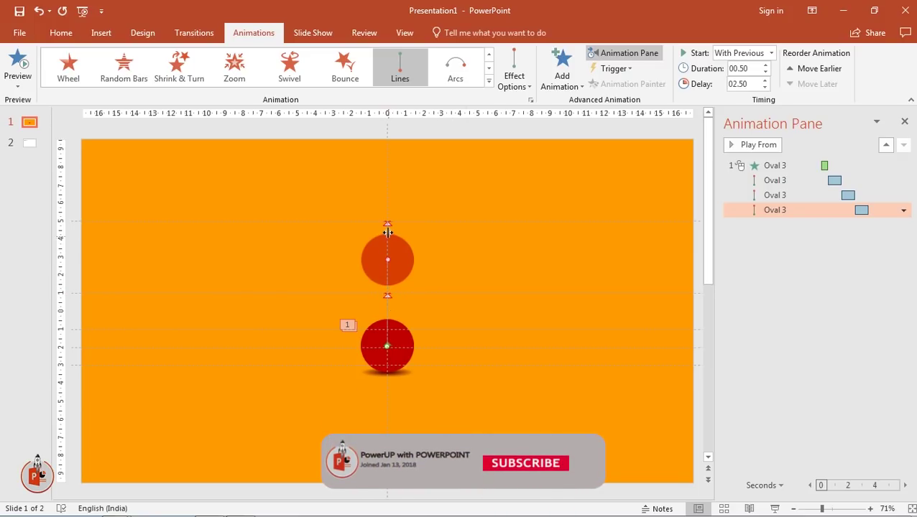
left_click(769, 209)
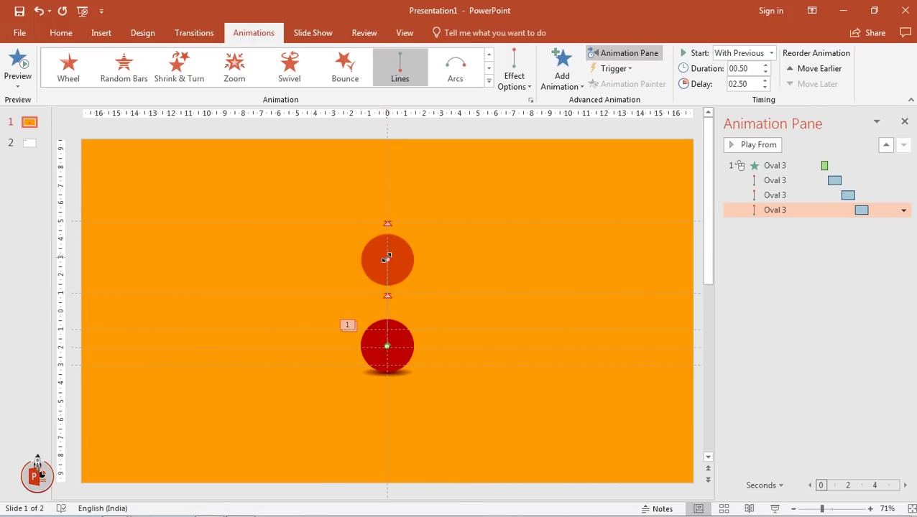
mouse_move(386, 263)
left_mouse_down()
mouse_move(386, 338)
mouse_move(387, 329)
left_mouse_up()
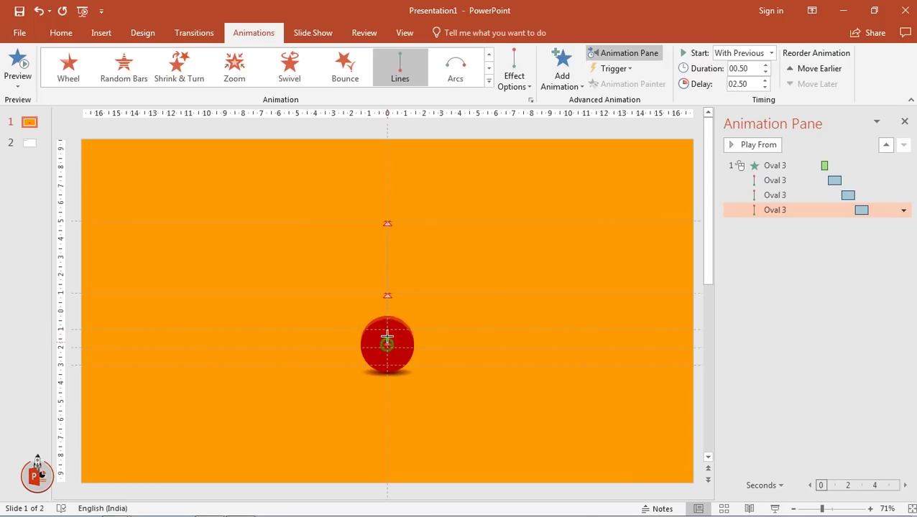
Zoom in and shorten the fourth path to a small hop above the ball, then replay from the start.
scroll(386, 338, "up", 3)
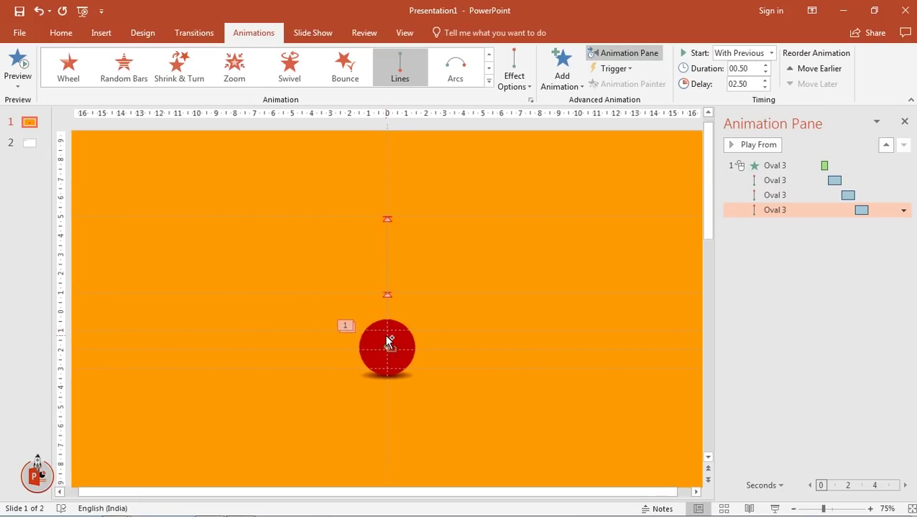
scroll(386, 338, "up", 5)
left_click(789, 210)
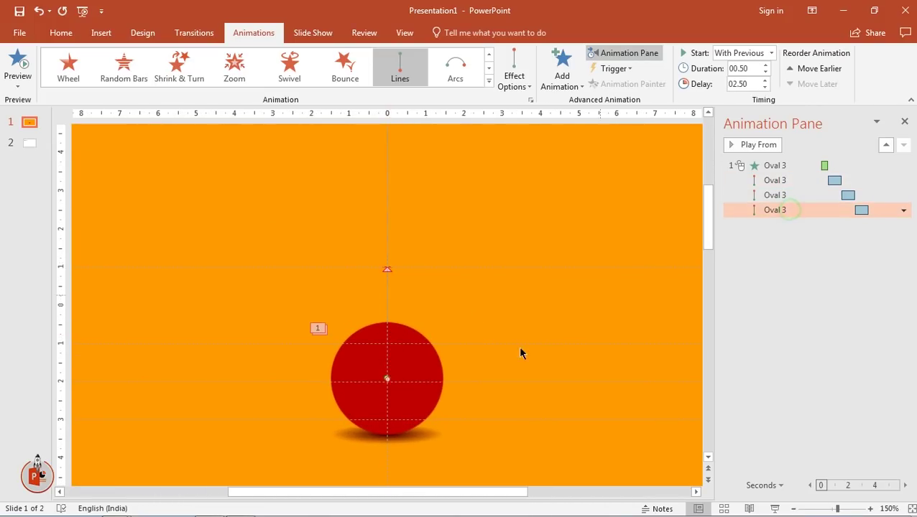
left_click_drag(386, 378, 388, 347)
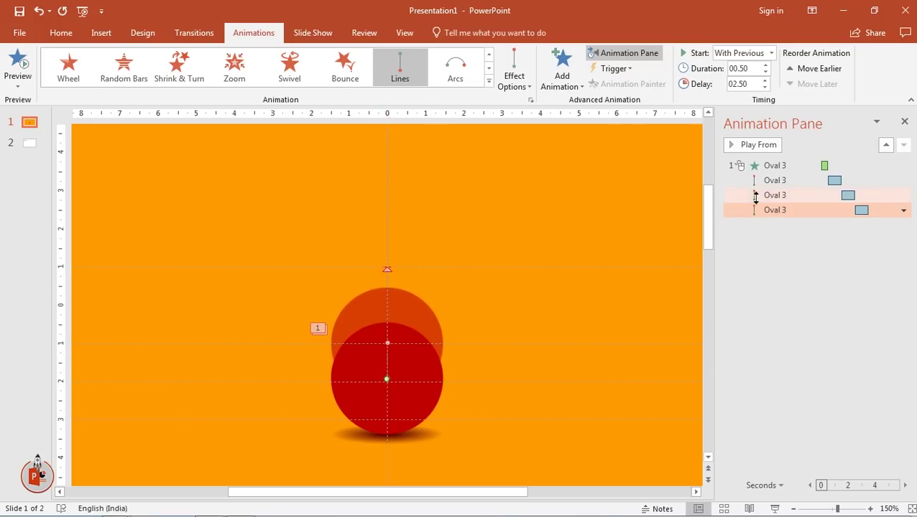
left_click(778, 164)
left_click(754, 144)
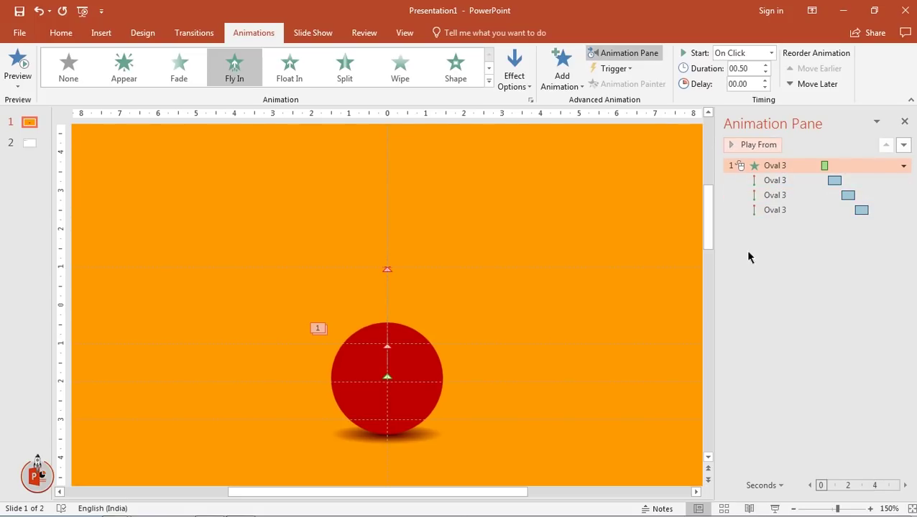
Give the shadow oval a Basic Zoom entrance effect.
left_click(413, 427)
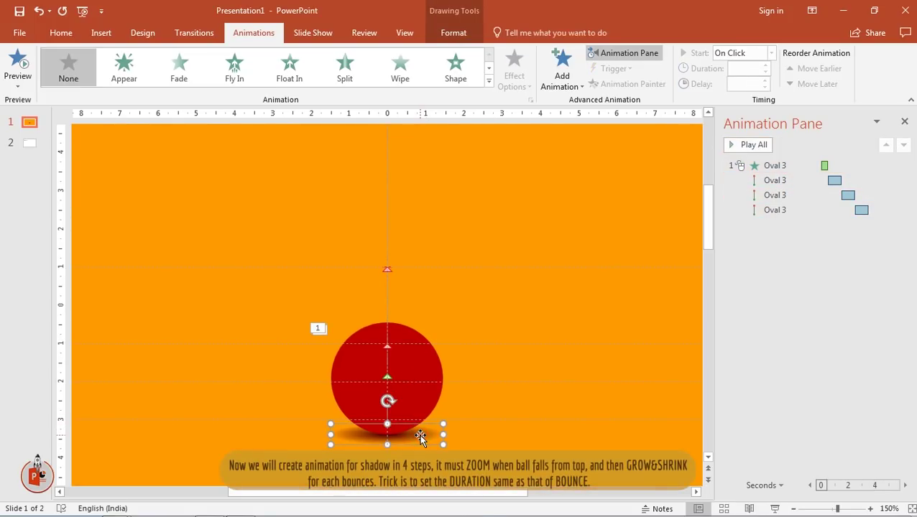
left_click(560, 79)
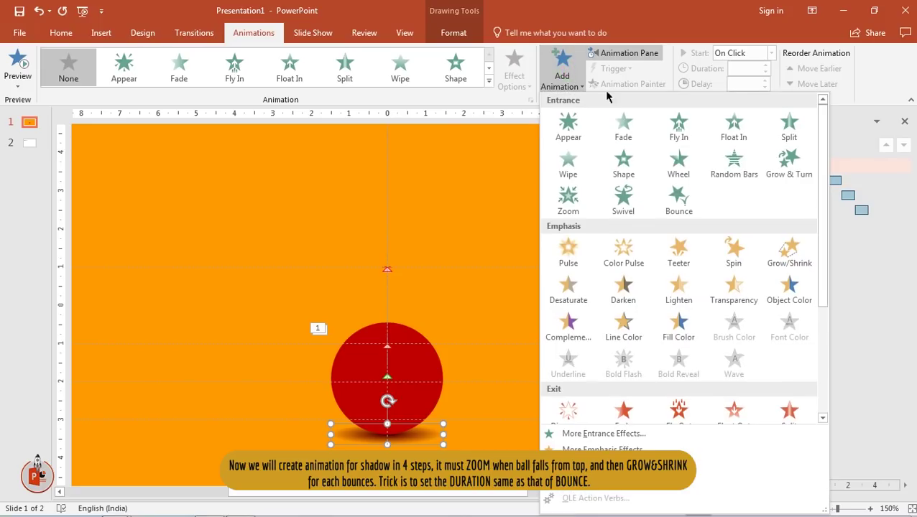
left_click_drag(824, 146, 822, 251)
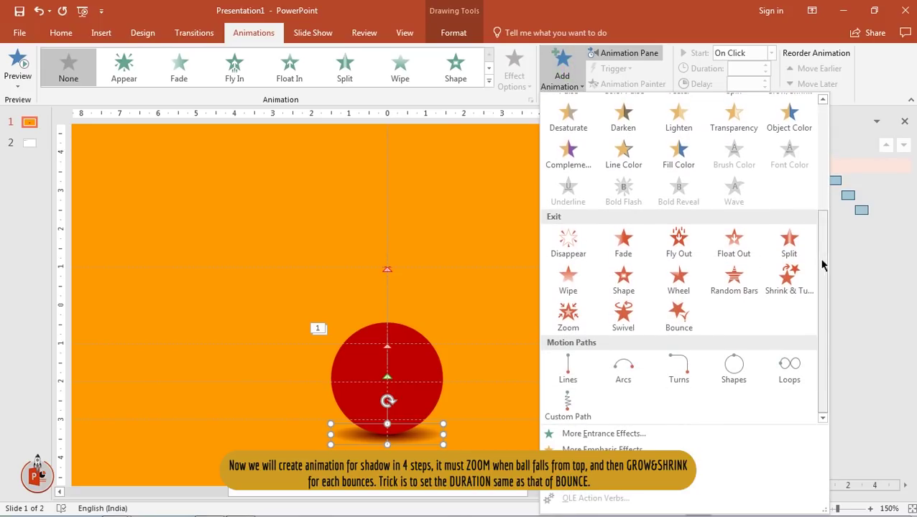
left_click(624, 433)
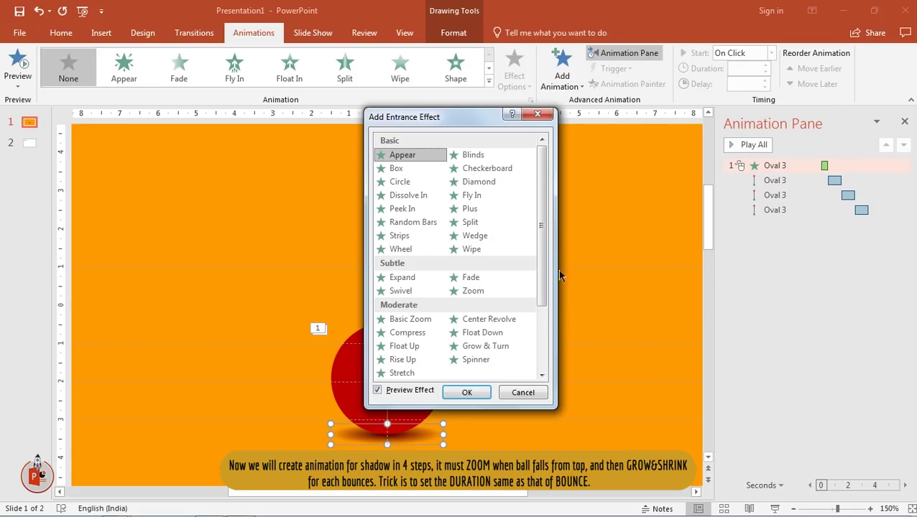
left_click(428, 323)
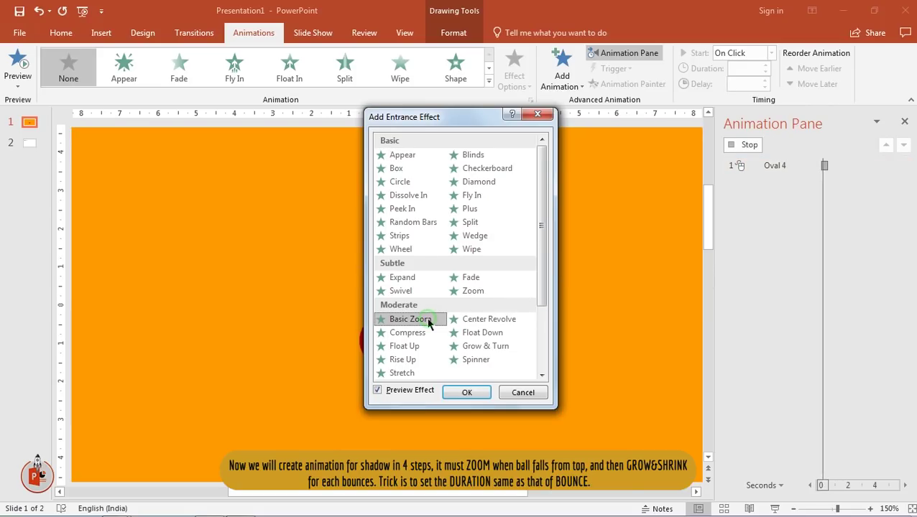
left_click(467, 392)
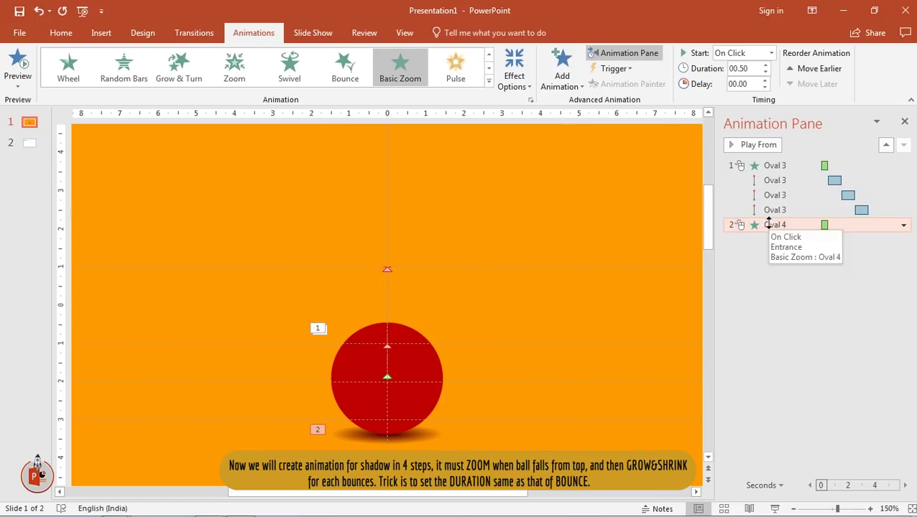
Move the shadow's zoom right under the ball's entrance, set it With Previous, and preview.
left_click_drag(764, 223, 772, 178)
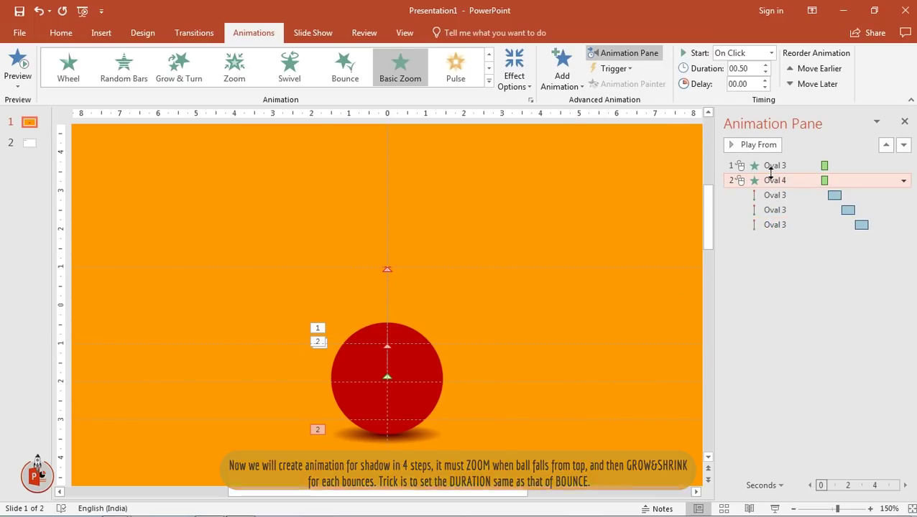
left_click(769, 53)
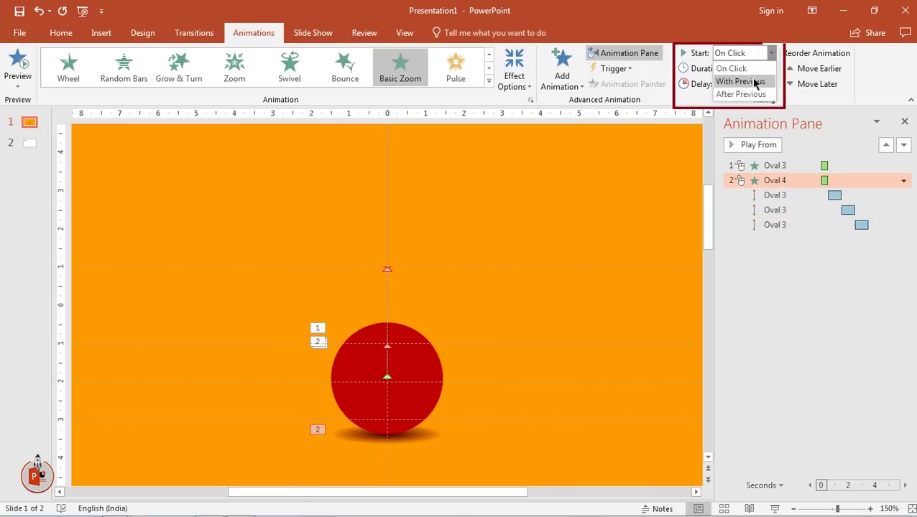
left_click(752, 81)
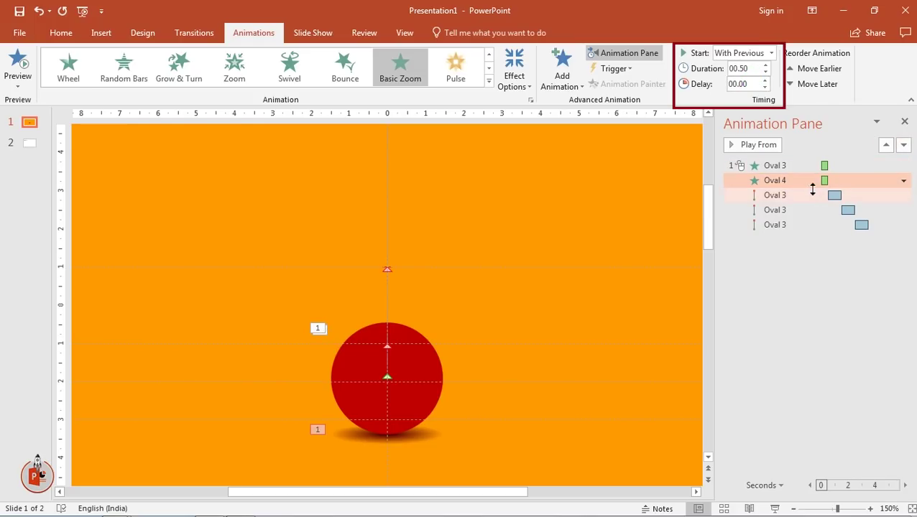
left_click(775, 166)
left_click(761, 145)
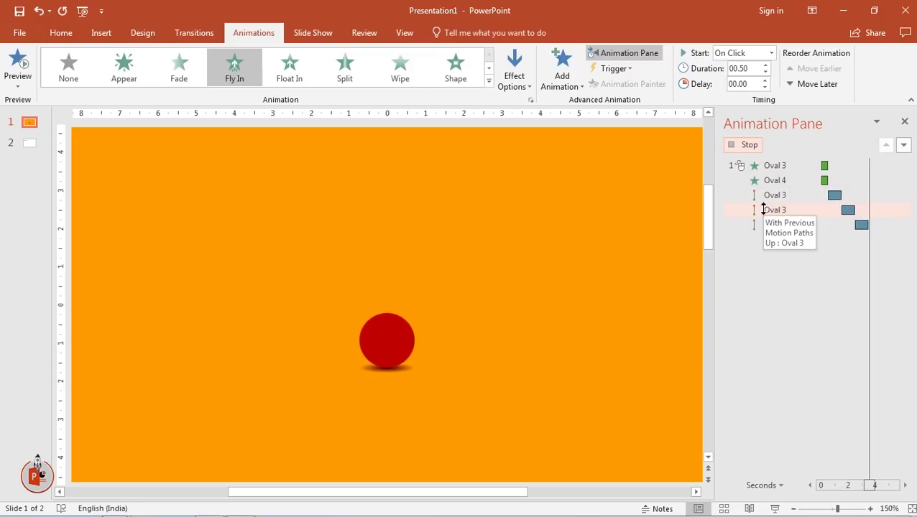
Add a Grow/Shrink emphasis to the shadow after the ball's first fall, With Previous, 0.5 s long.
left_click(423, 437)
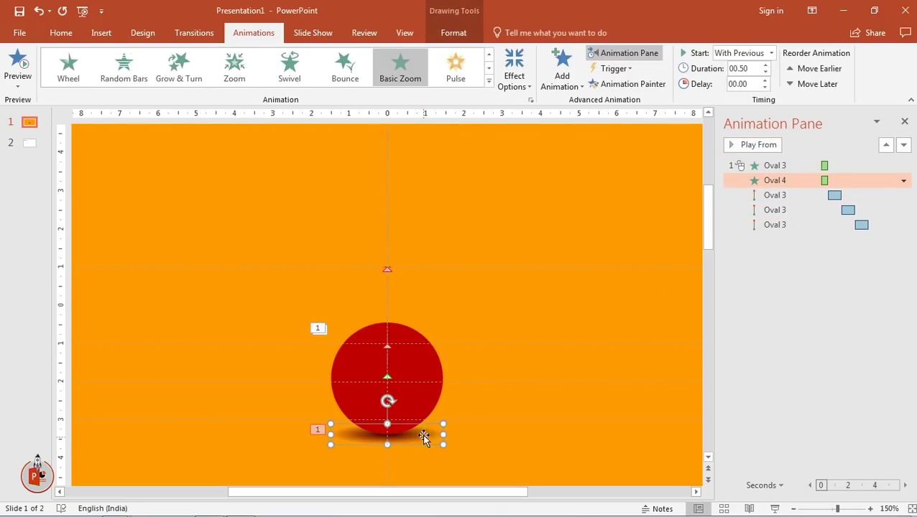
left_click(574, 92)
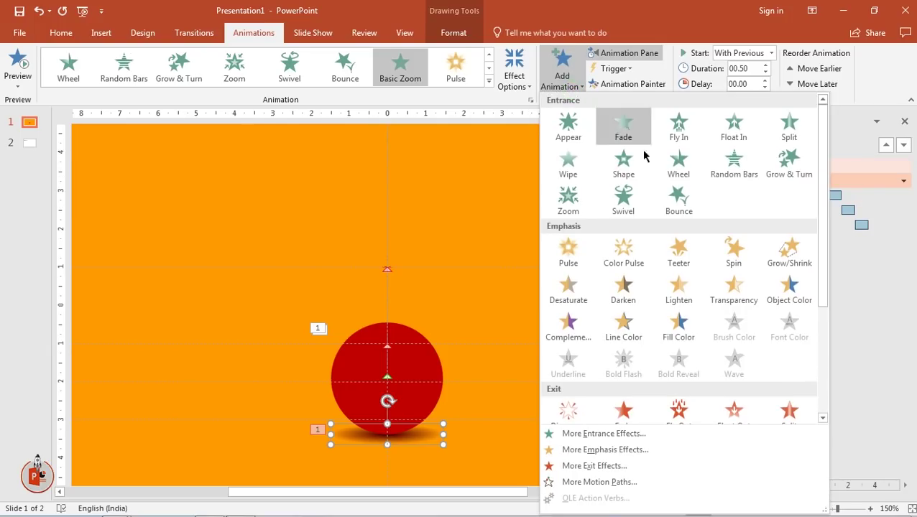
left_click(789, 256)
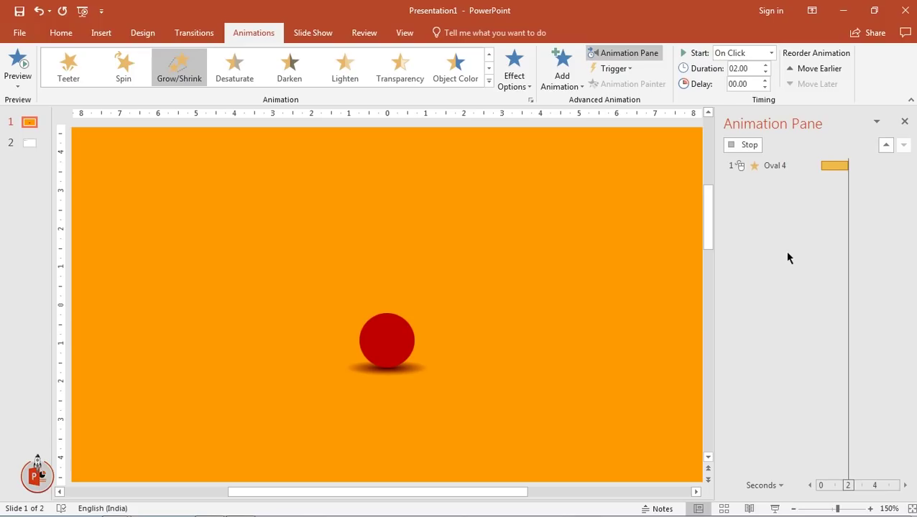
left_click_drag(776, 239, 778, 210)
left_click(770, 53)
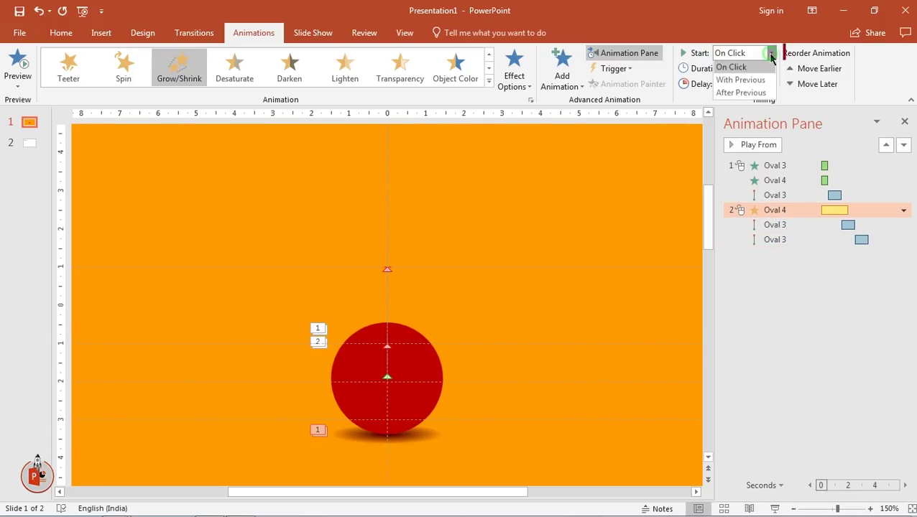
left_click(748, 81)
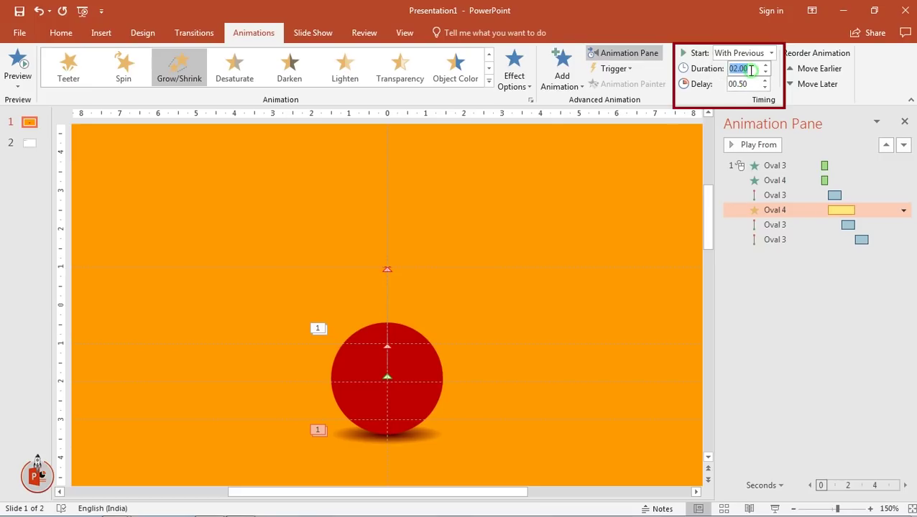
type("00.50")
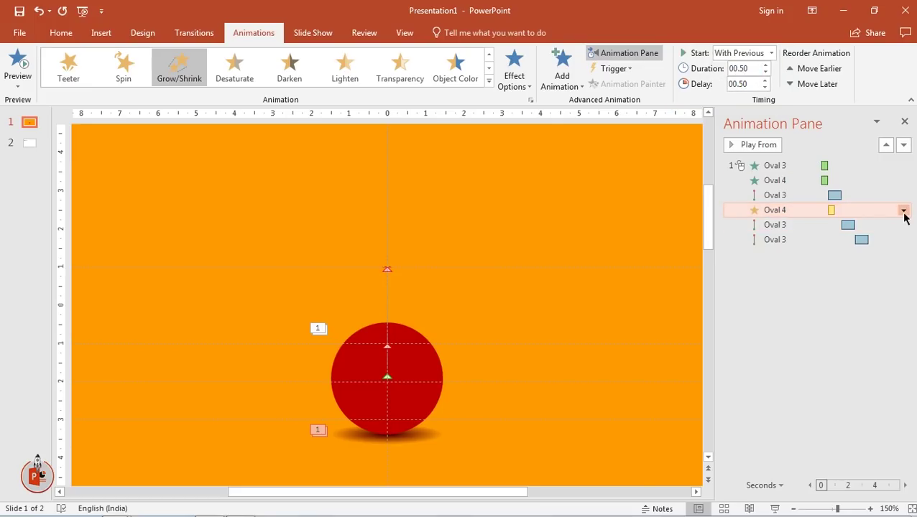
Set the shadow's Grow/Shrink to shrink to 50% with a 0.5 s smooth end and auto-reverse.
left_click(904, 210)
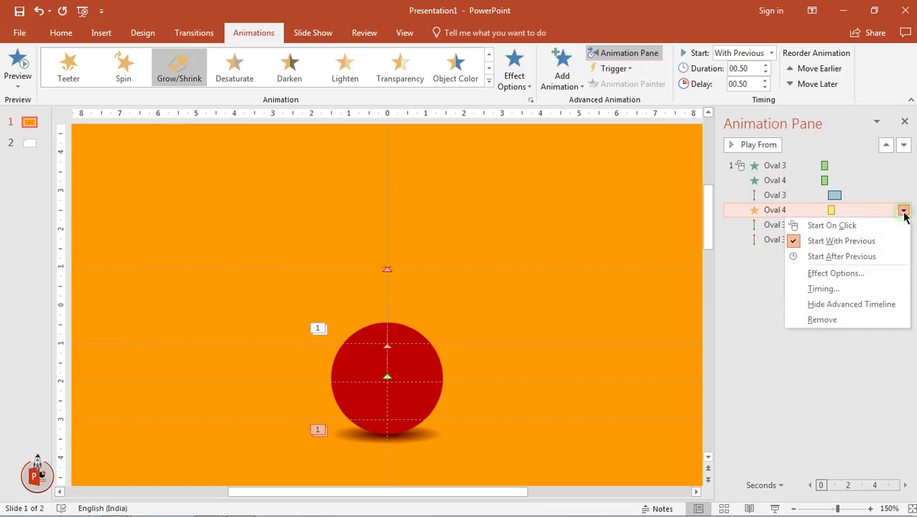
left_click(832, 274)
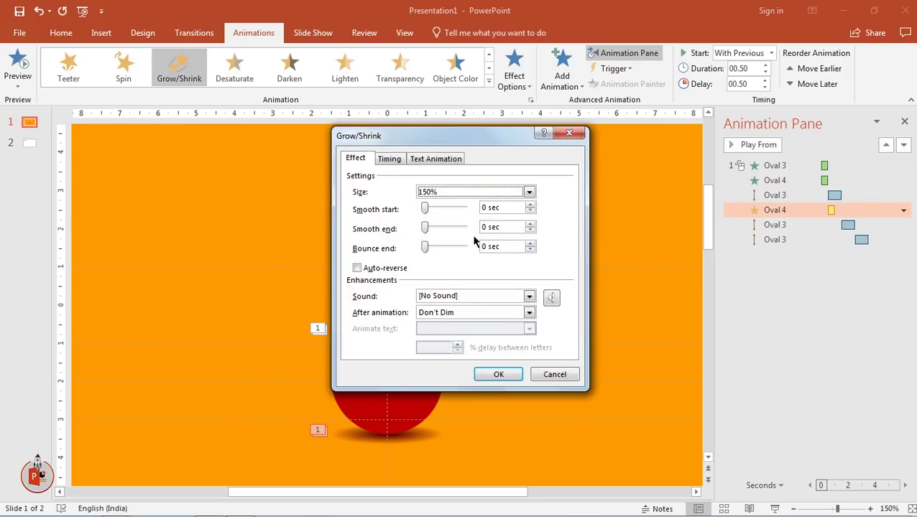
left_click_drag(425, 228, 464, 227)
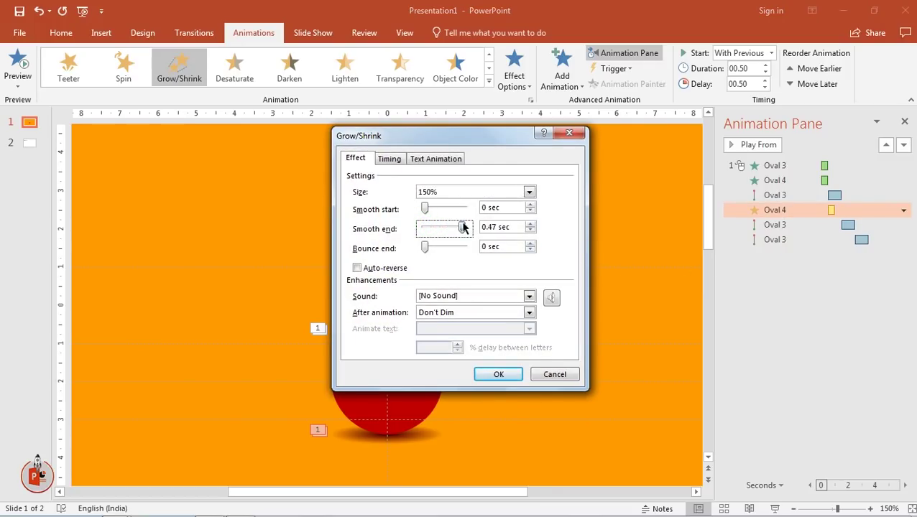
left_click(529, 193)
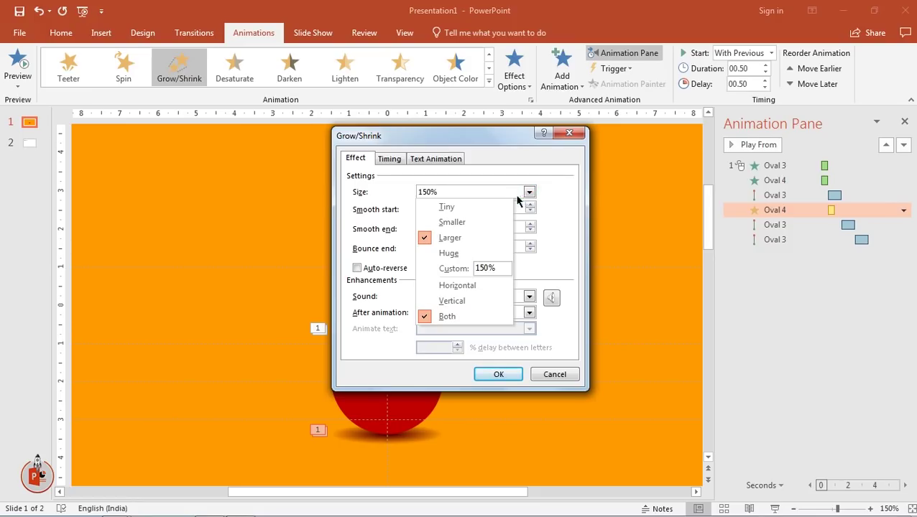
left_click(453, 222)
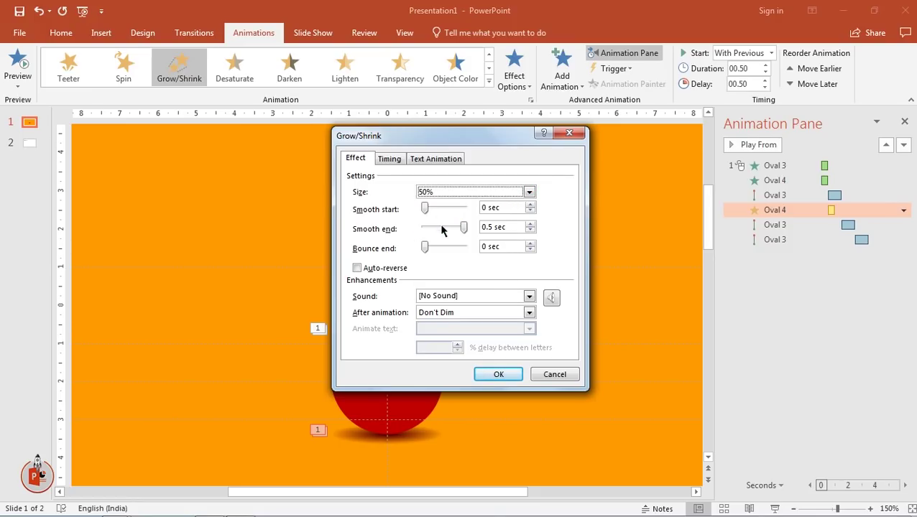
left_click(372, 270)
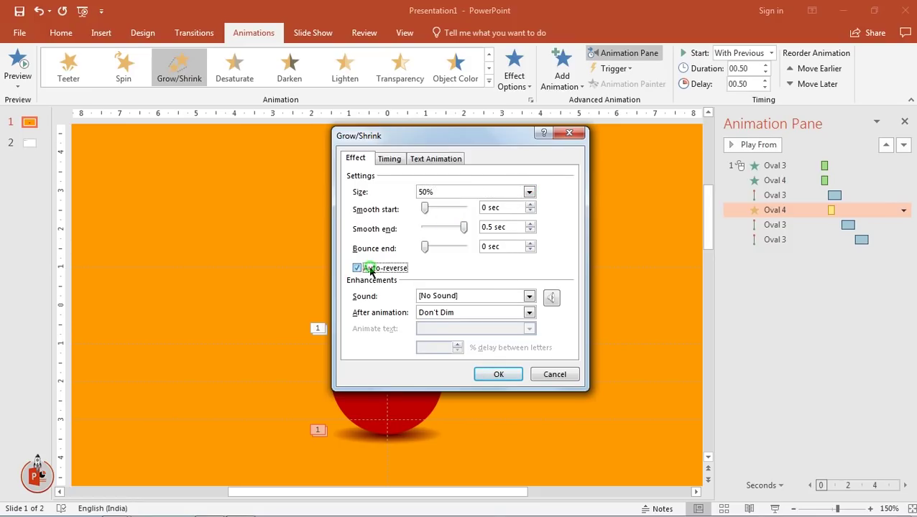
left_click(500, 379)
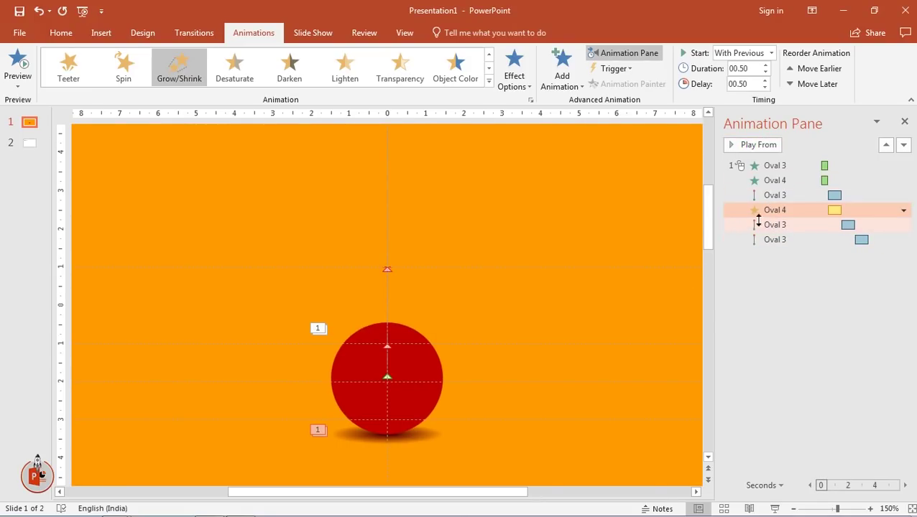
Add two more Grow/Shrink effects to the shadow oval, placing the first before the ball's last move.
left_click(417, 437)
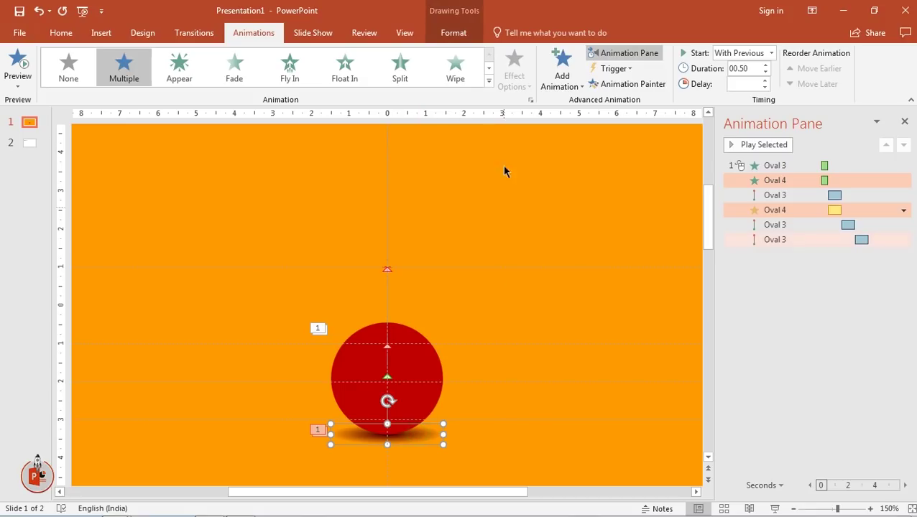
left_click(562, 75)
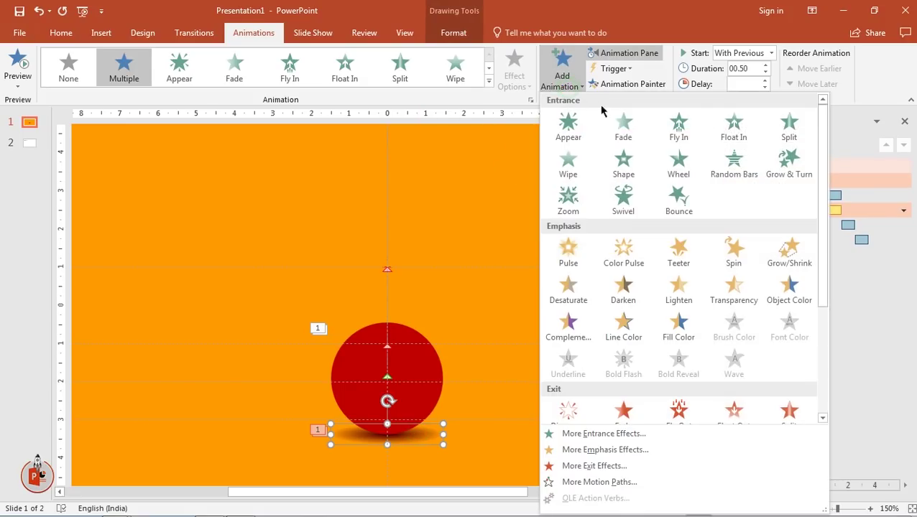
left_click(791, 251)
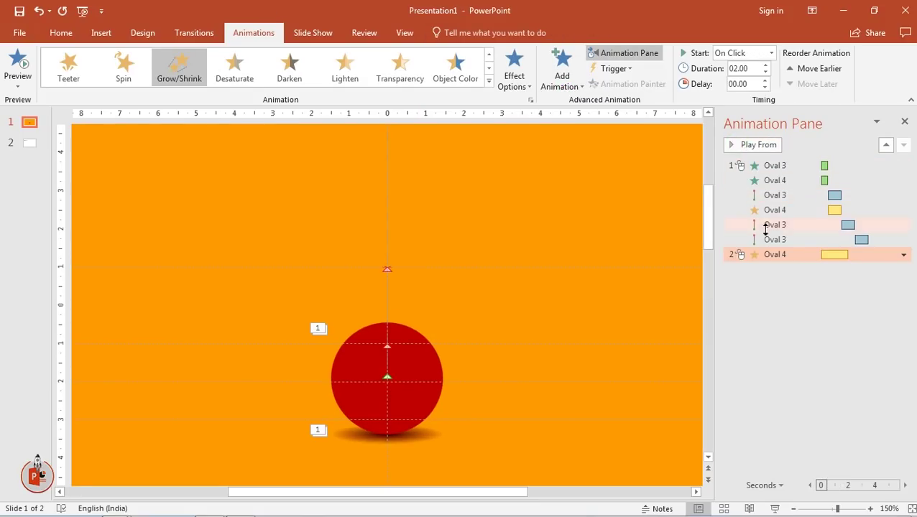
left_click_drag(768, 253, 777, 239)
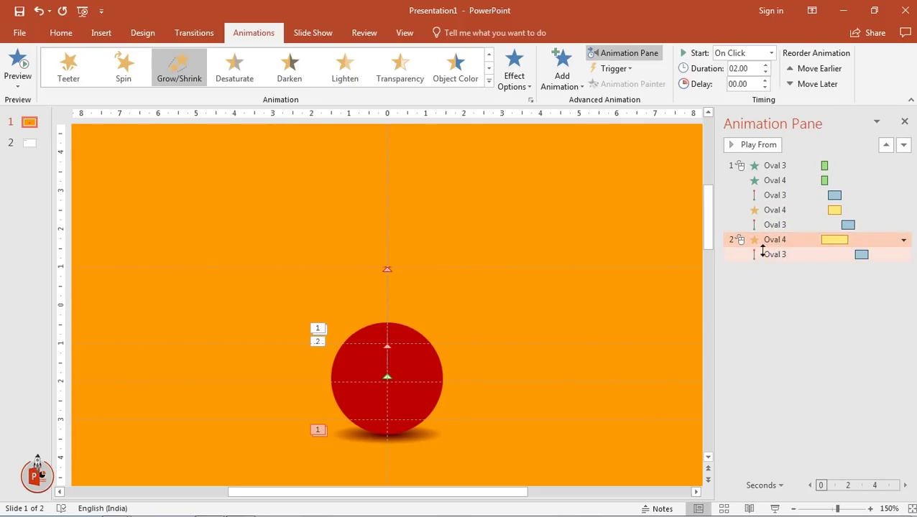
left_click(431, 435)
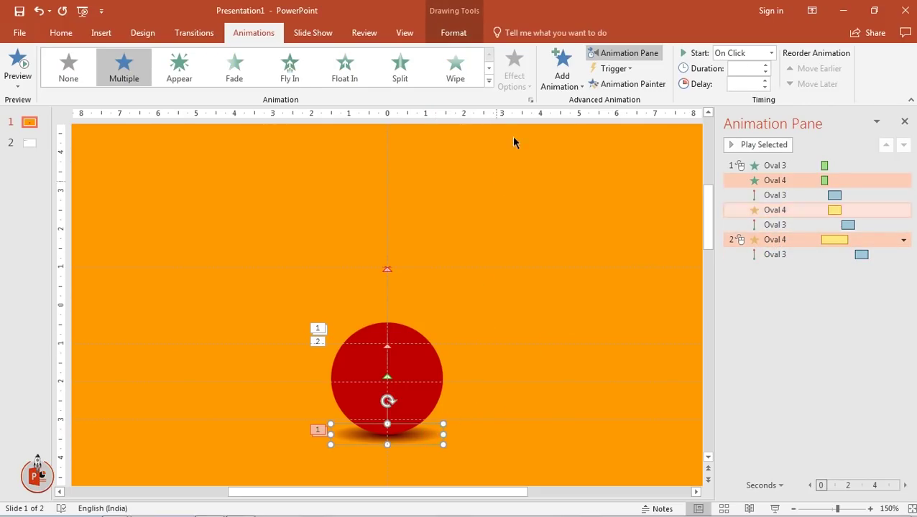
left_click(562, 75)
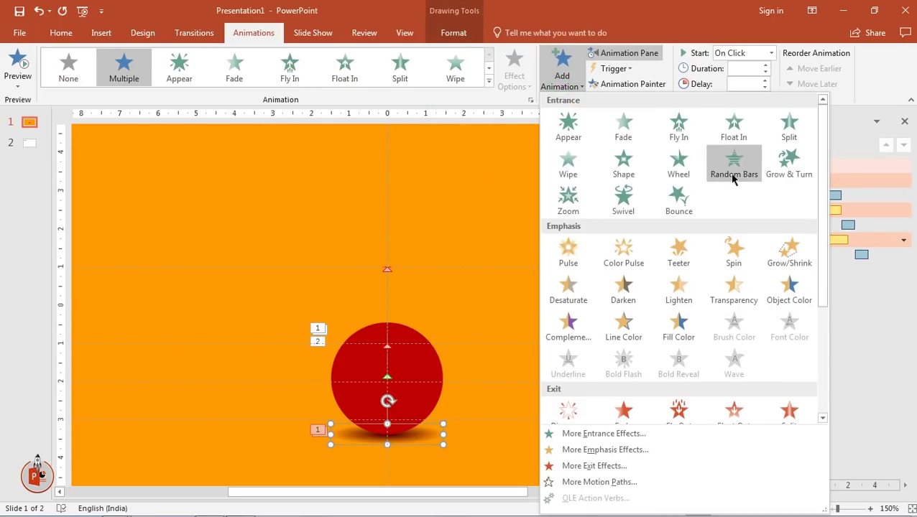
left_click(792, 257)
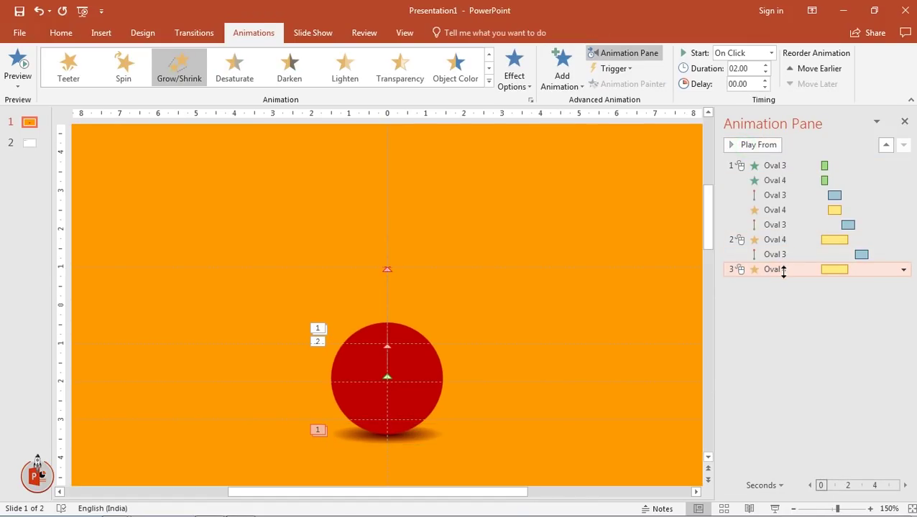
Set the shadow's second Grow/Shrink to With Previous, 0.50 long after a 1.50 delay.
left_click_drag(783, 270, 822, 240)
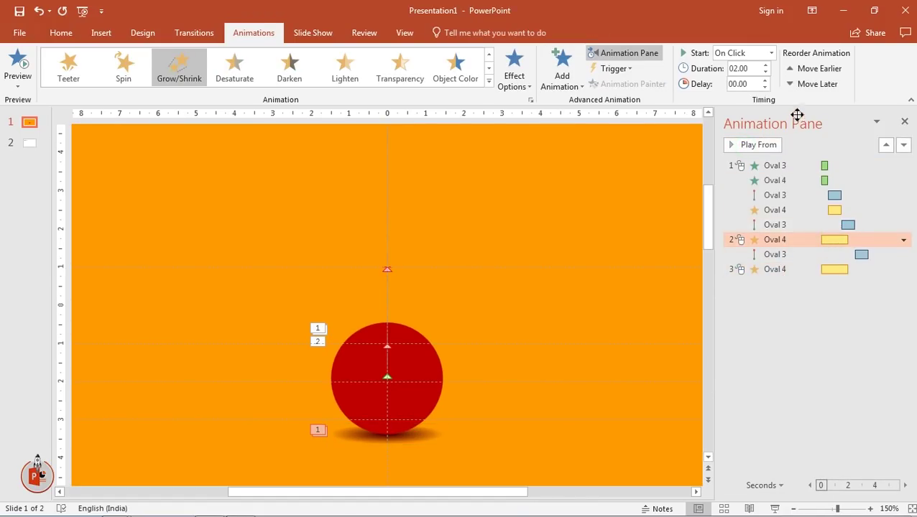
left_click(771, 53)
left_click(752, 82)
type("01.5")
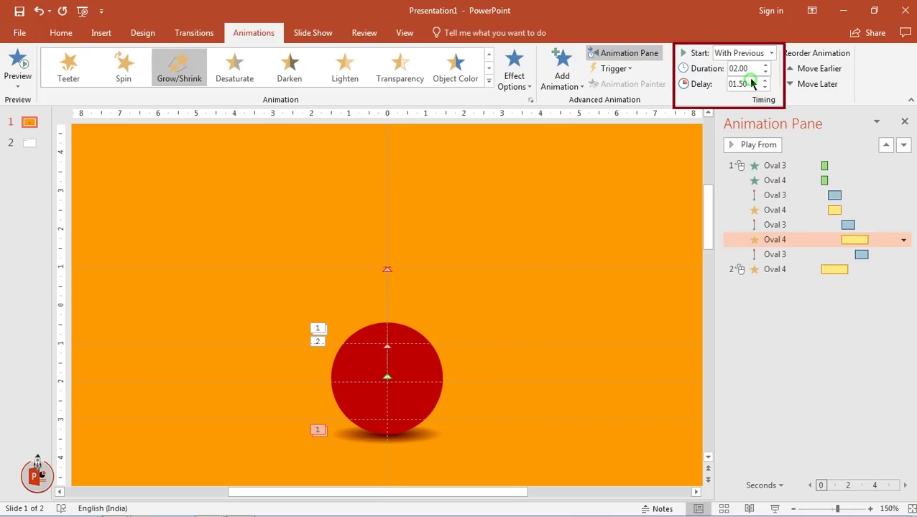
left_click(751, 68)
type("0.50")
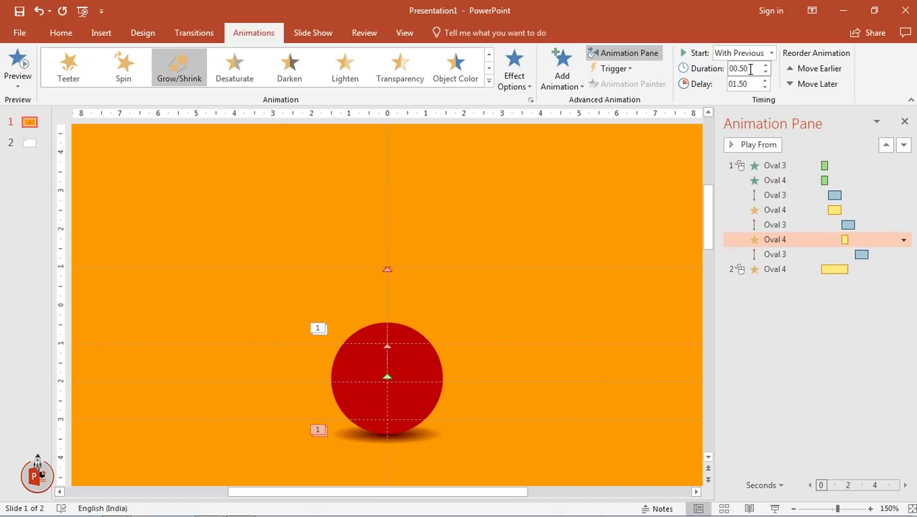
Set the last Oval 4 Grow/Shrink to With Previous, 0.50 long after a 2.50 delay.
left_click(775, 269)
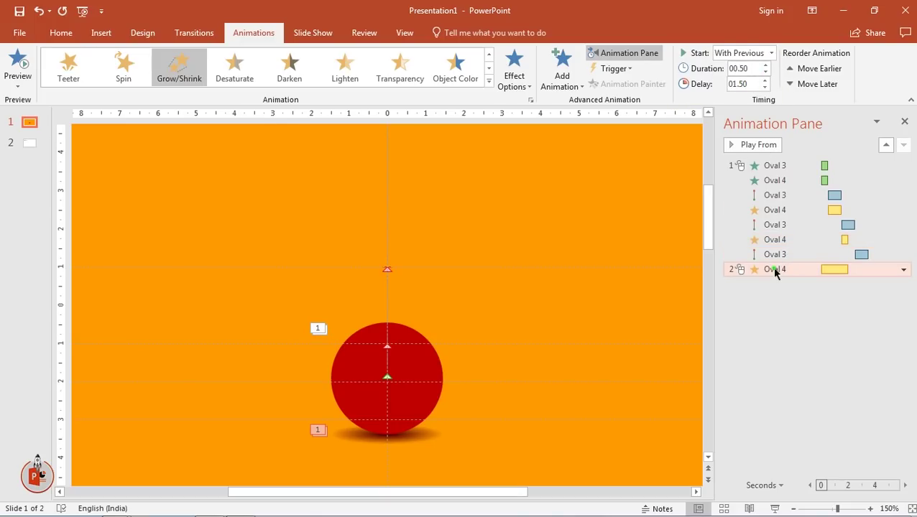
left_click(771, 54)
left_click(740, 81)
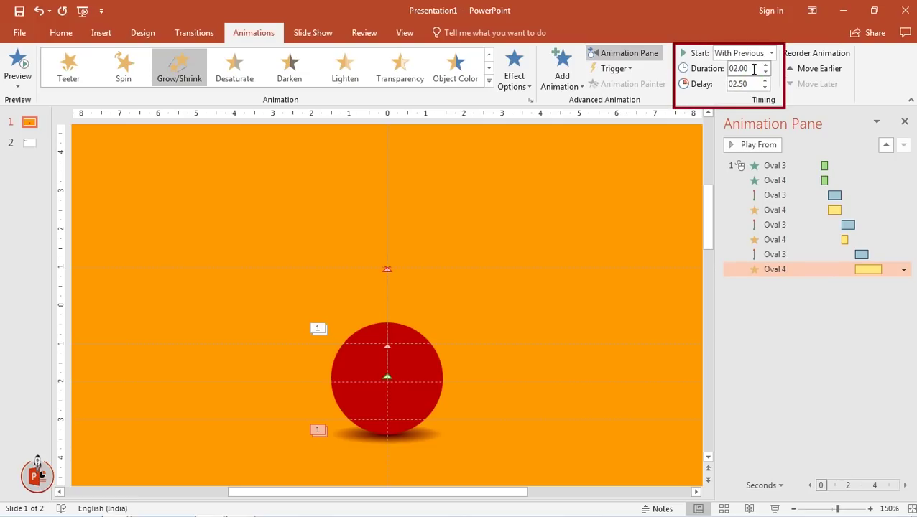
type("0.50")
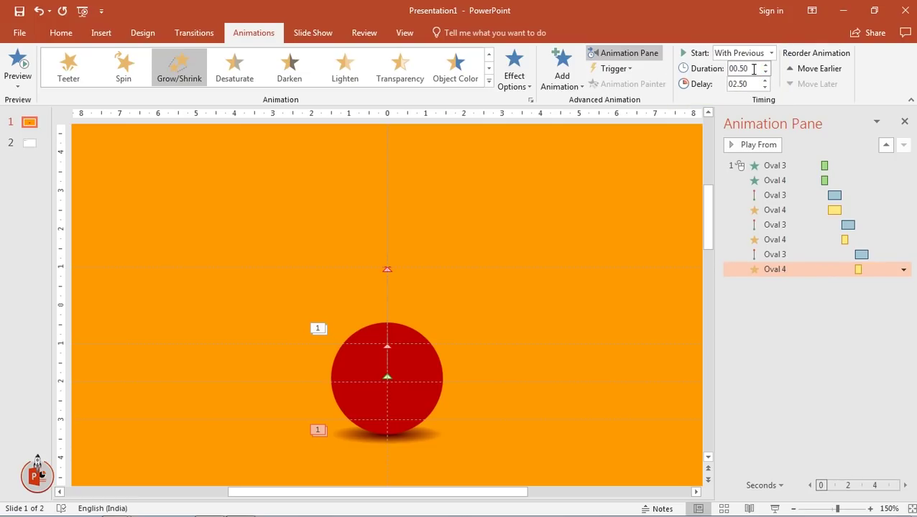
Make the middle Oval 4 Grow/Shrink scale to 75% with a 0.5 s smooth end and auto-reverse.
left_click(845, 239)
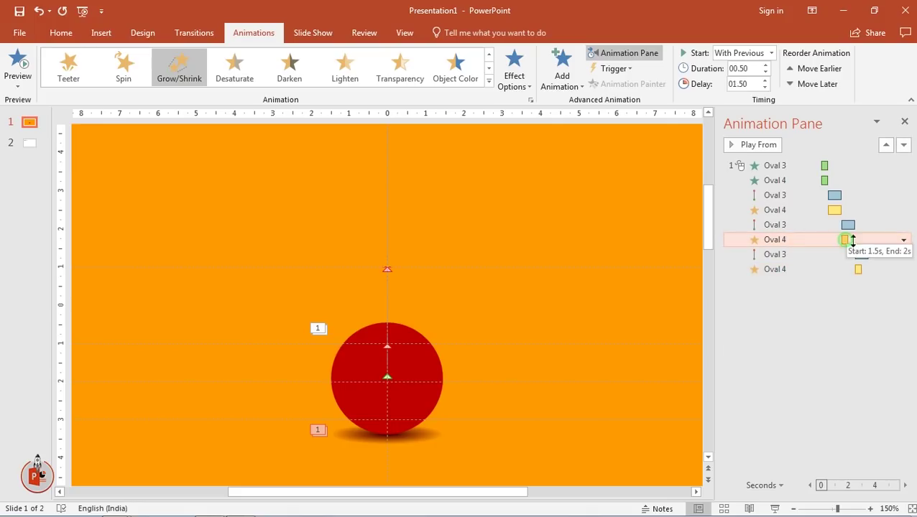
left_click(904, 240)
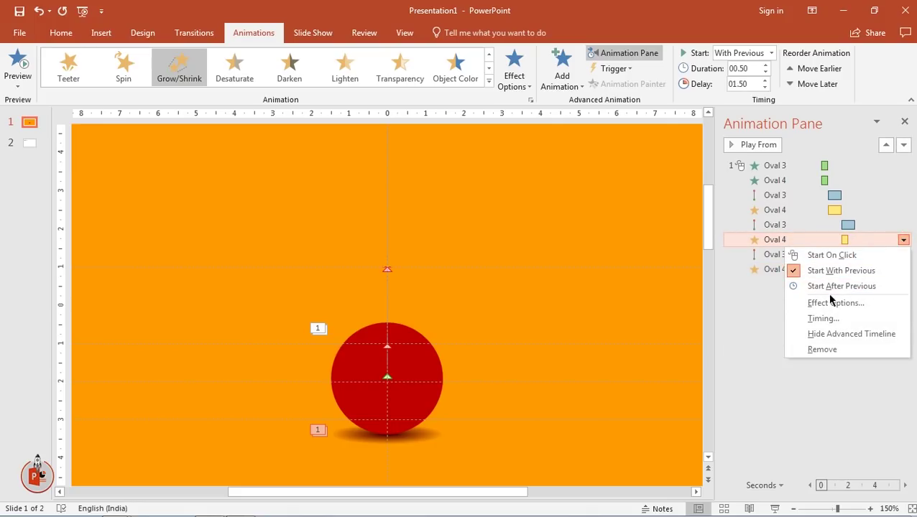
left_click(824, 304)
left_click_drag(432, 229, 473, 228)
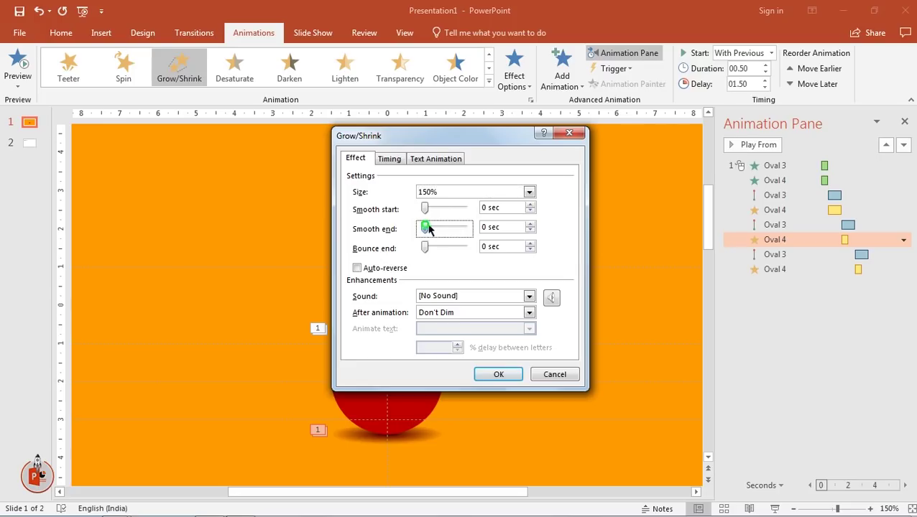
left_click(375, 268)
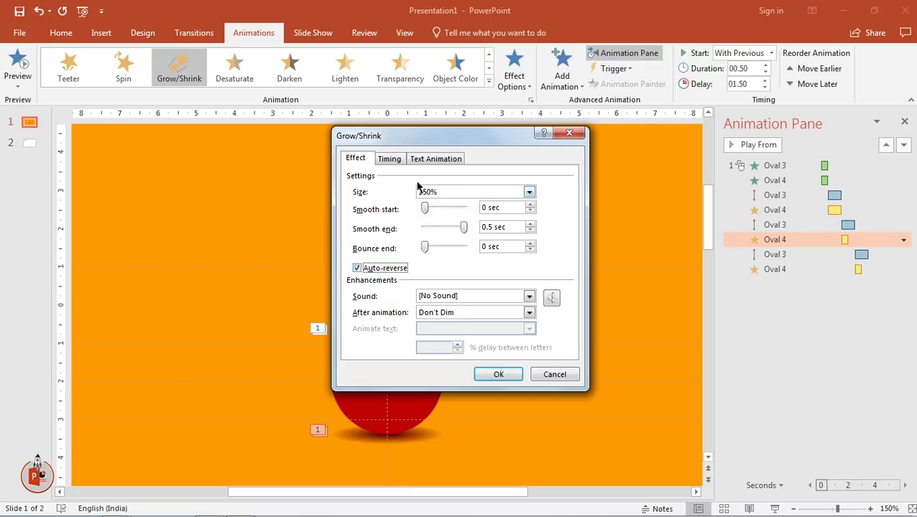
left_click(529, 192)
left_click(493, 267)
type("75")
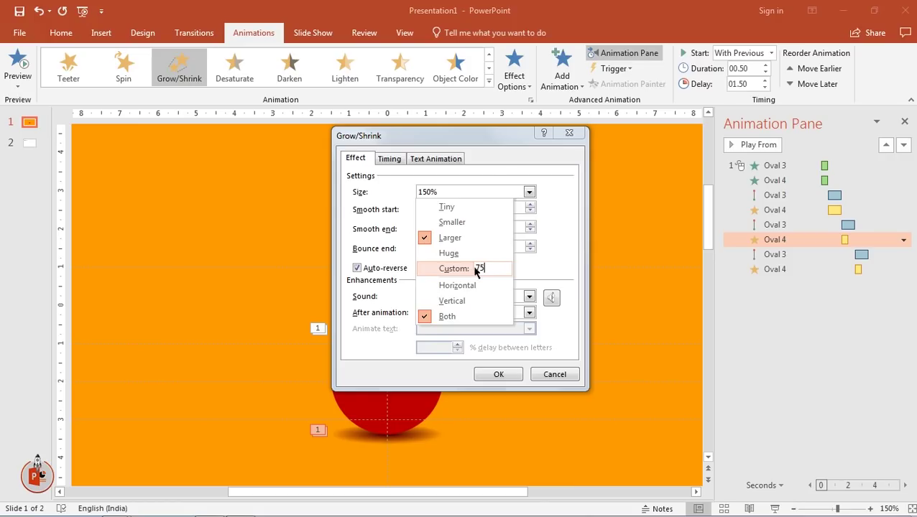
key("Return")
left_click(499, 367)
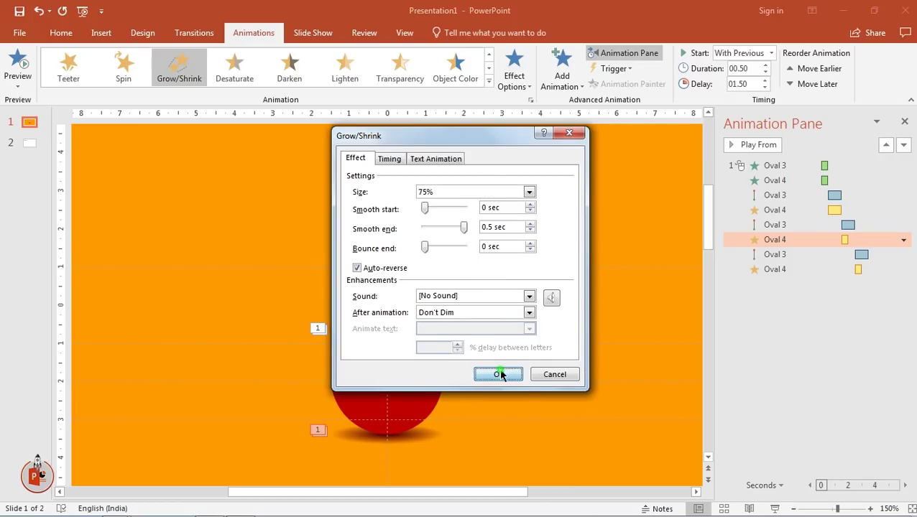
left_click(732, 143)
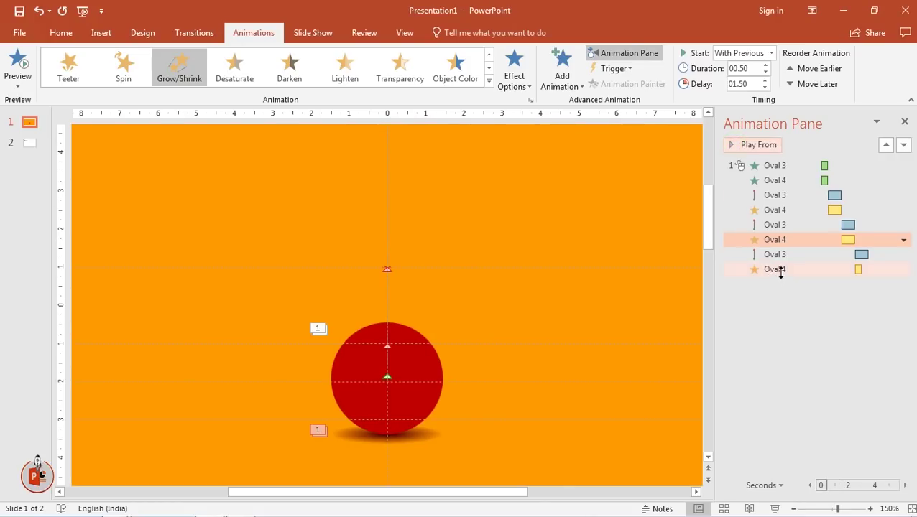
Make the last Oval 4 Grow/Shrink scale to 90% with a 0.5 s smooth end and auto-reverse.
left_click(902, 270)
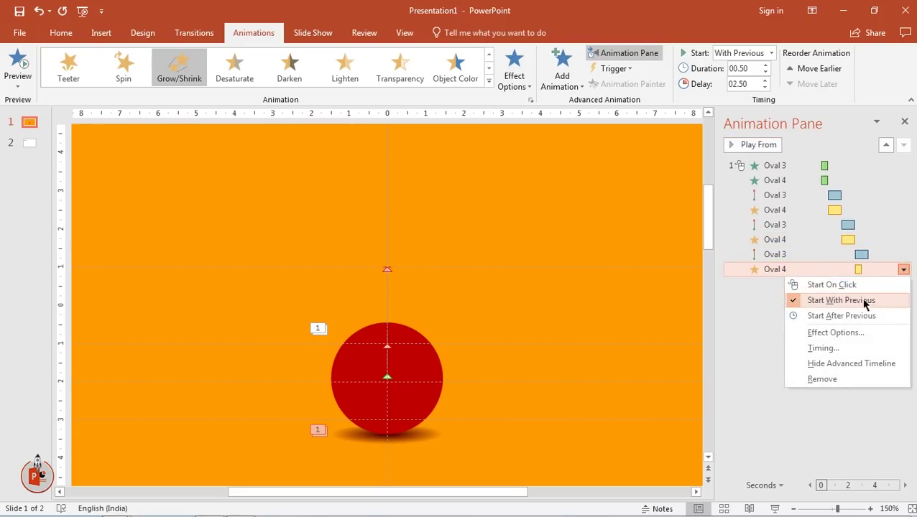
left_click(836, 333)
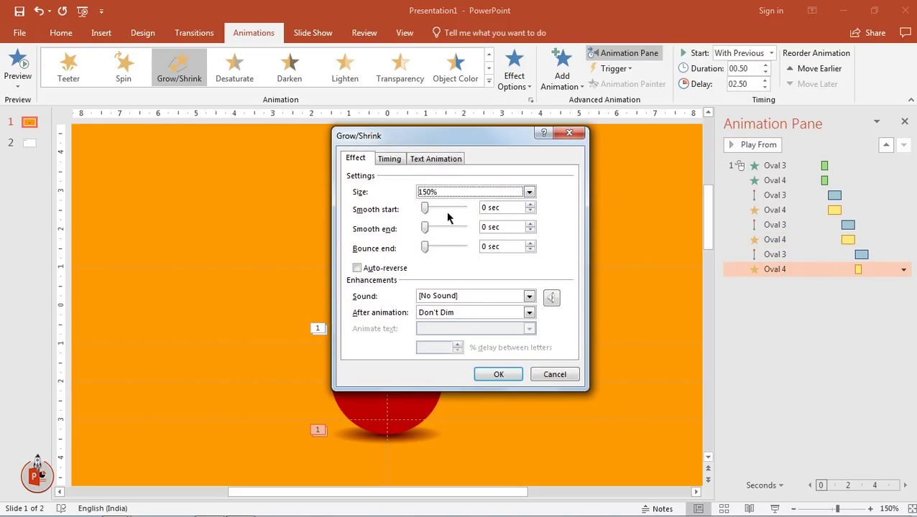
left_click_drag(425, 228, 463, 227)
left_click(357, 268)
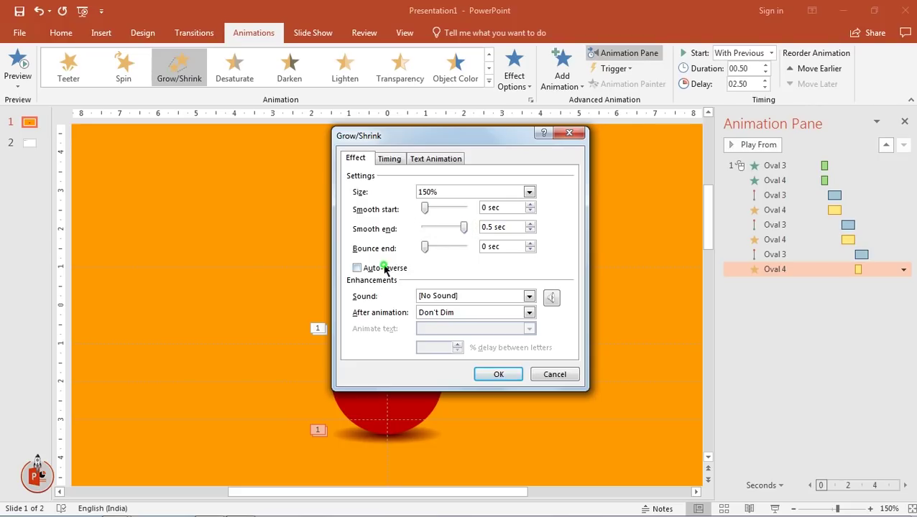
left_click(529, 193)
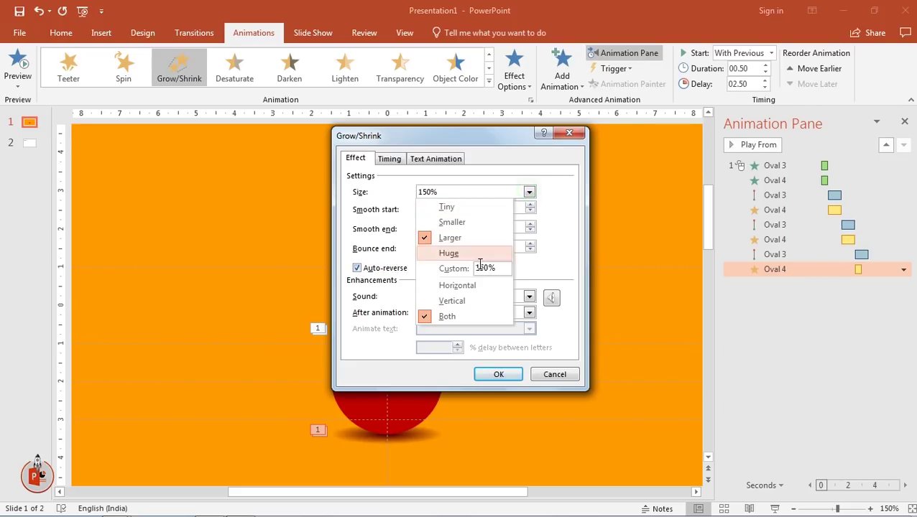
left_click(479, 267)
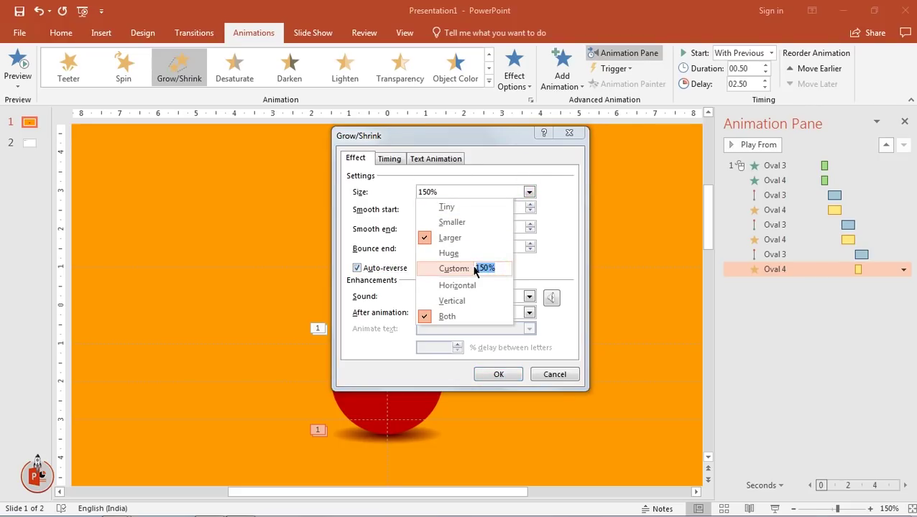
type("90")
key("Return")
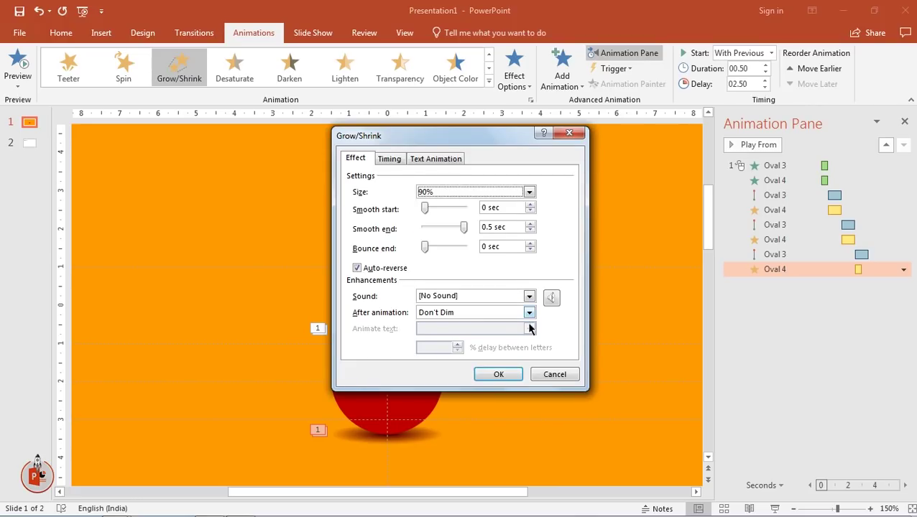
left_click(498, 374)
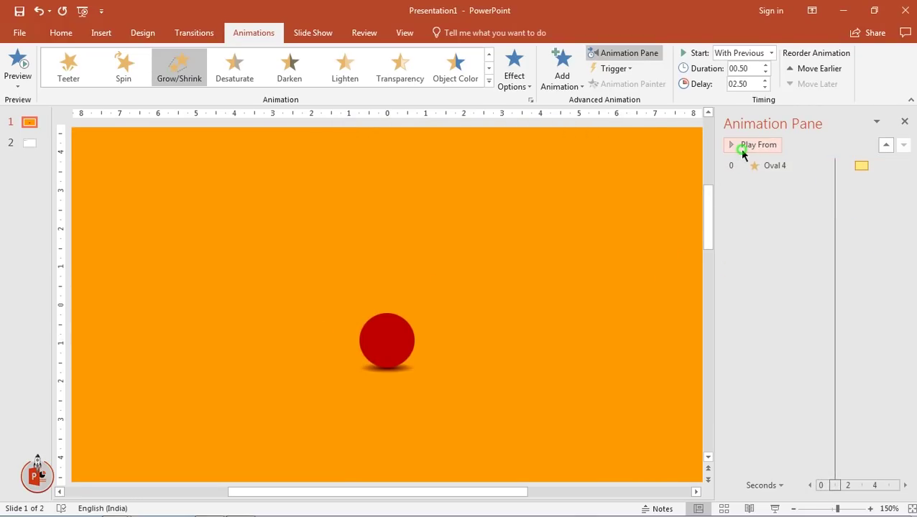
Replay the whole bounce from the first Oval 3 effect and close the Animation Pane.
left_click(769, 167)
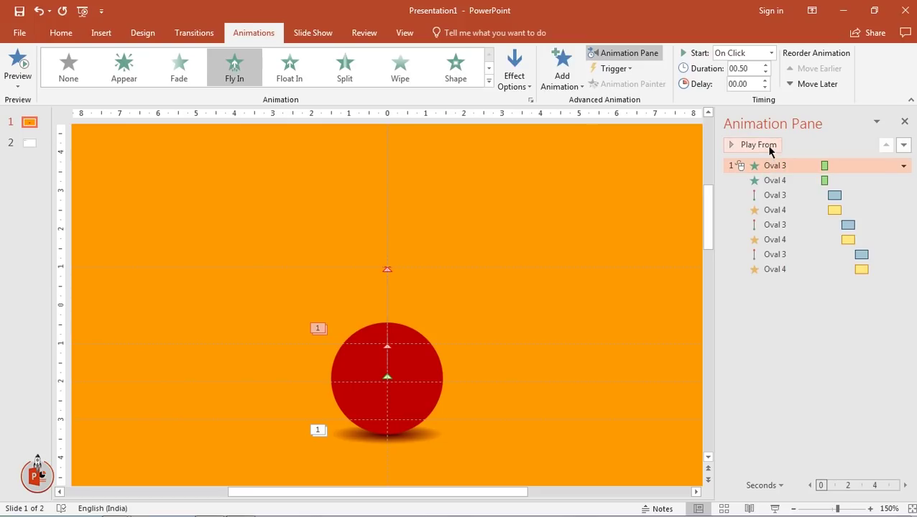
left_click(766, 144)
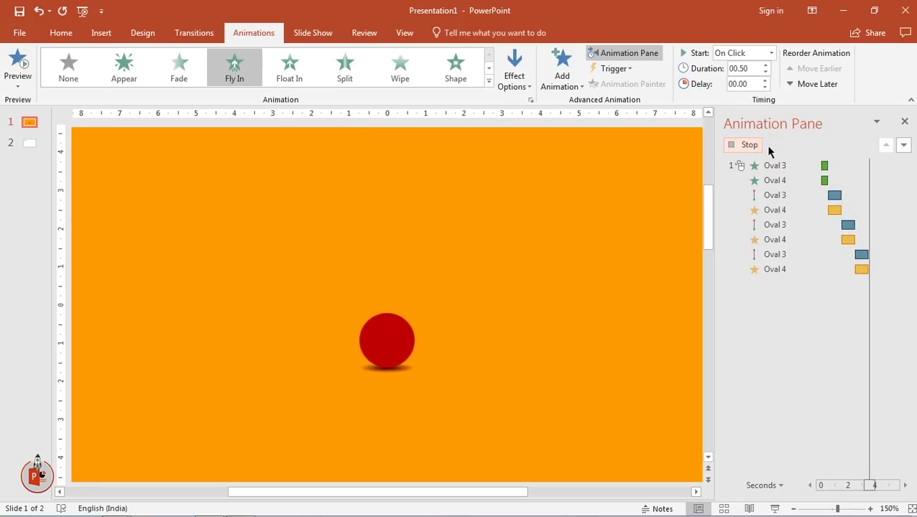
left_click(904, 121)
left_click(573, 266)
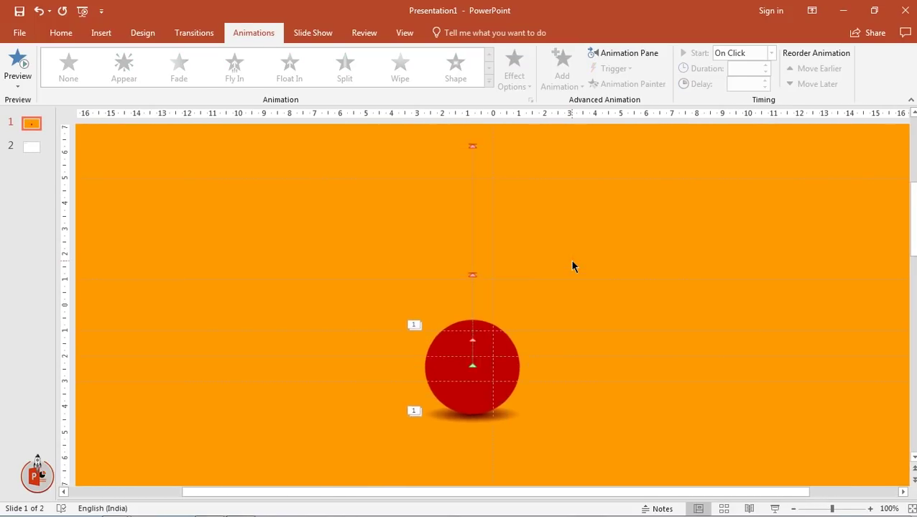
left_click(400, 34)
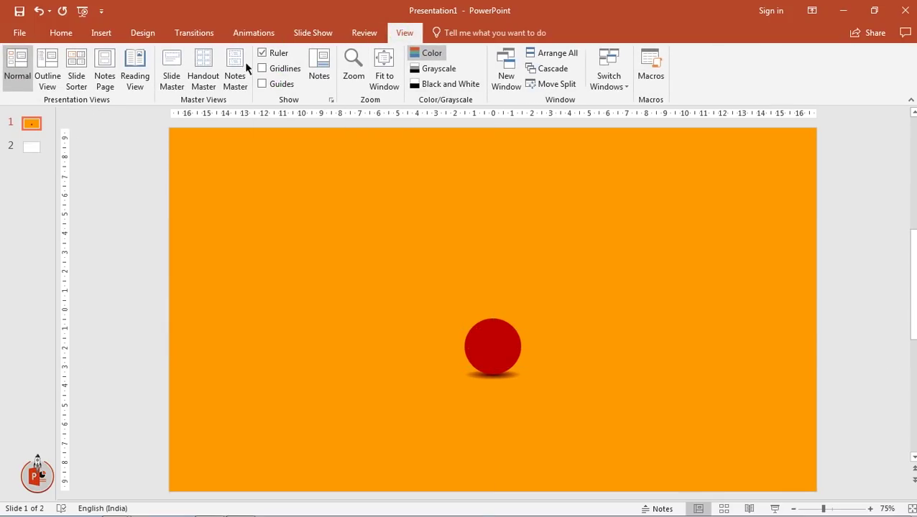
Hide the rulers and copy the 'BOUNCE BALL Animation' title from slide 2 to slide 1's top left.
left_click(264, 54)
left_click(31, 147)
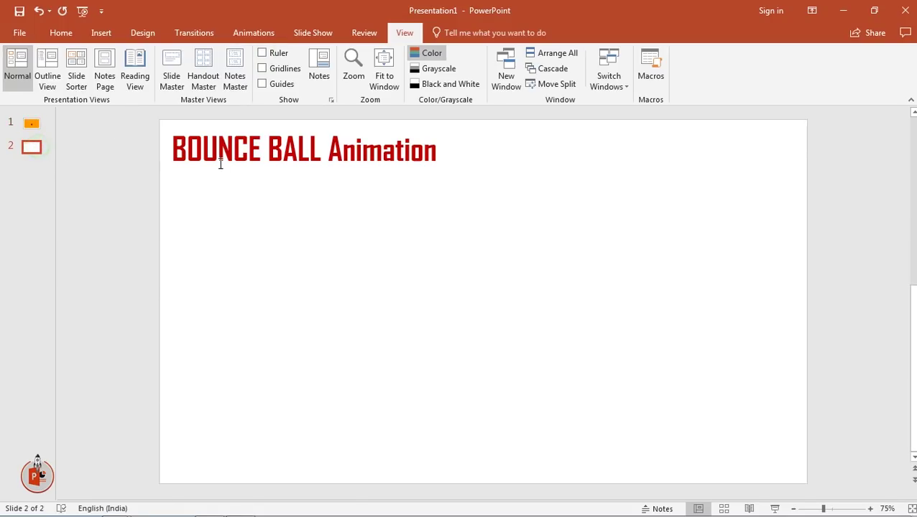
left_click(222, 175)
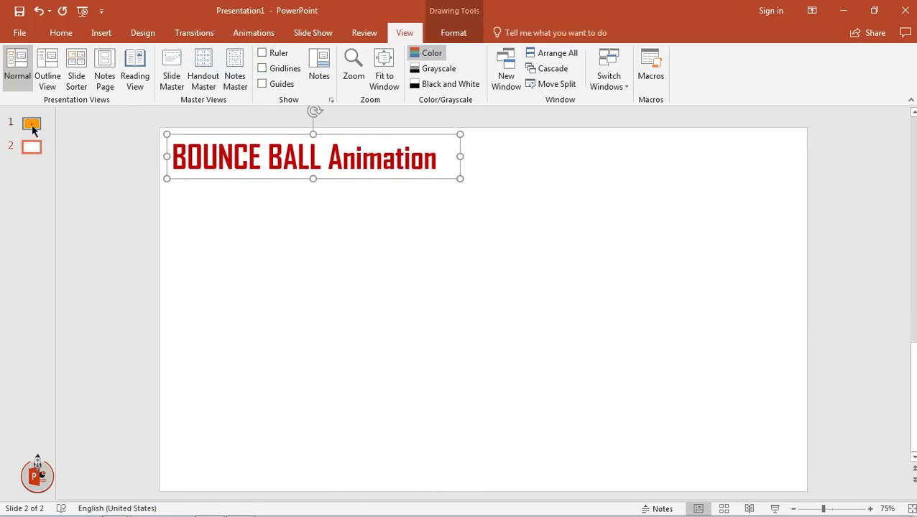
left_click(32, 124)
key("ctrl+v")
mouse_move(286, 181)
left_mouse_down()
mouse_move(314, 184)
mouse_move(295, 180)
left_mouse_up()
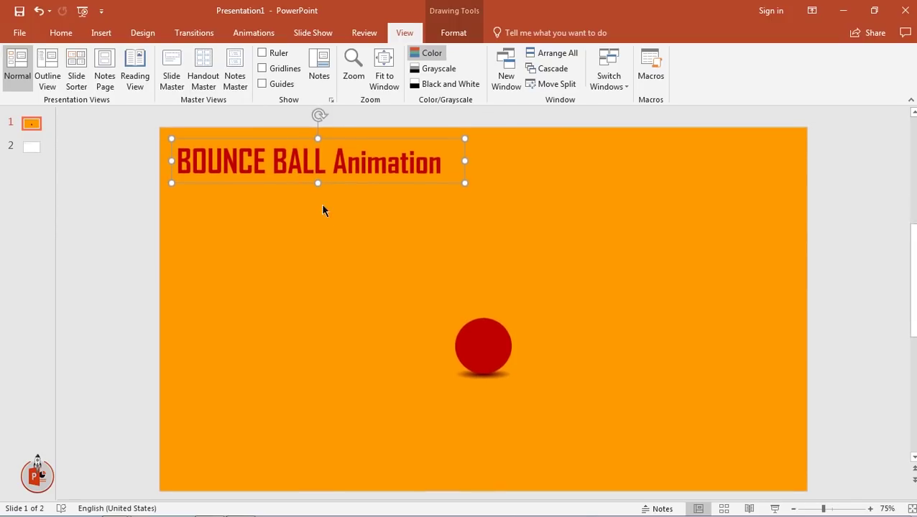
left_click(331, 246)
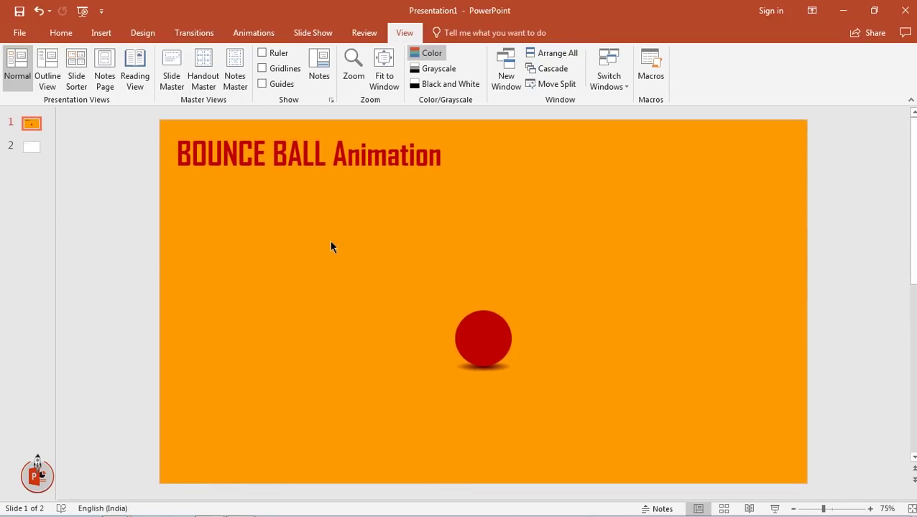
Start the slide show from slide 1 with F5.
key("F5")
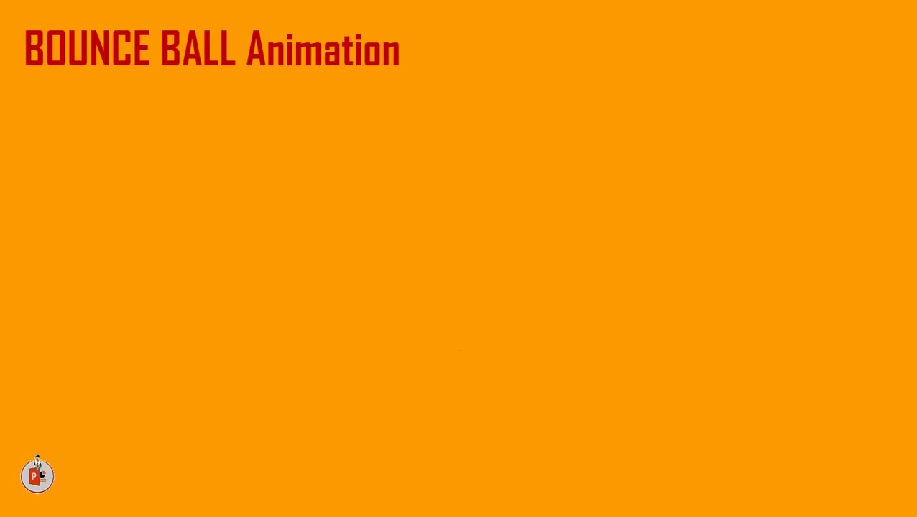